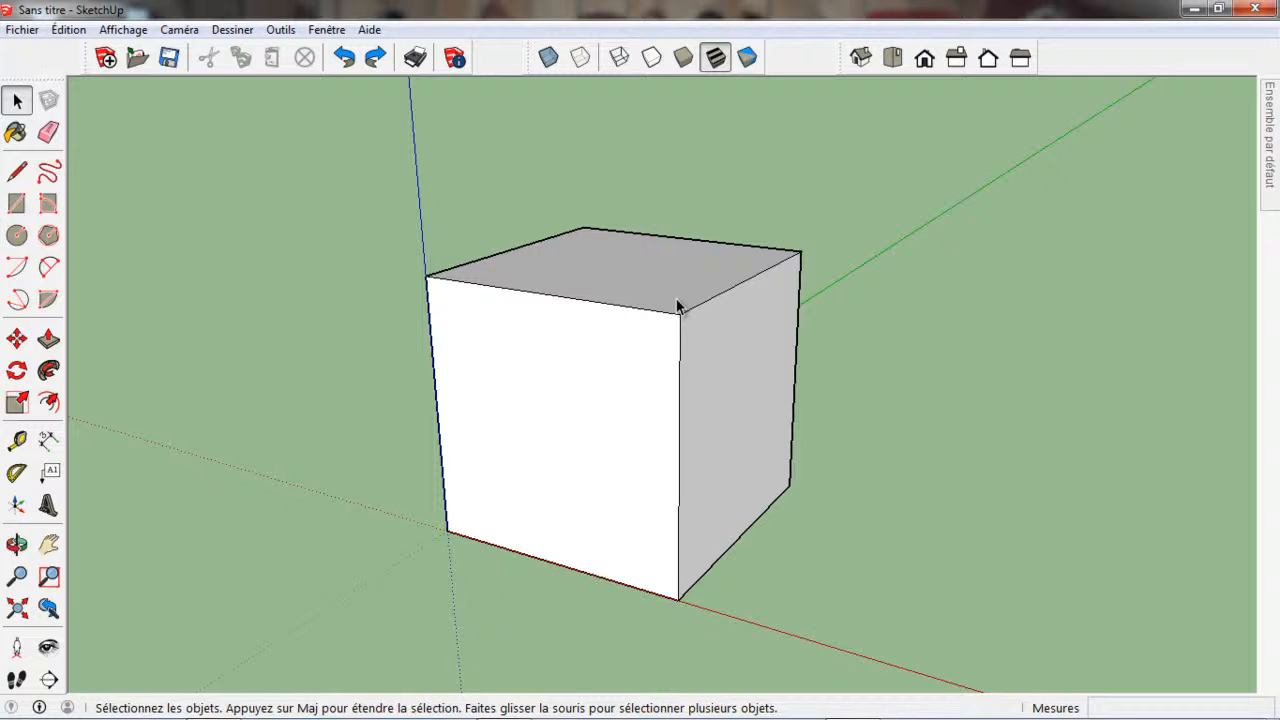
Push the cube's top face down 0.30 m and undo the change.
{"action": "middle_click_drag", "start_coordinate": [630, 262], "coordinate": [640, 230]}
{"action": "left_click", "coordinate": [49, 340]}
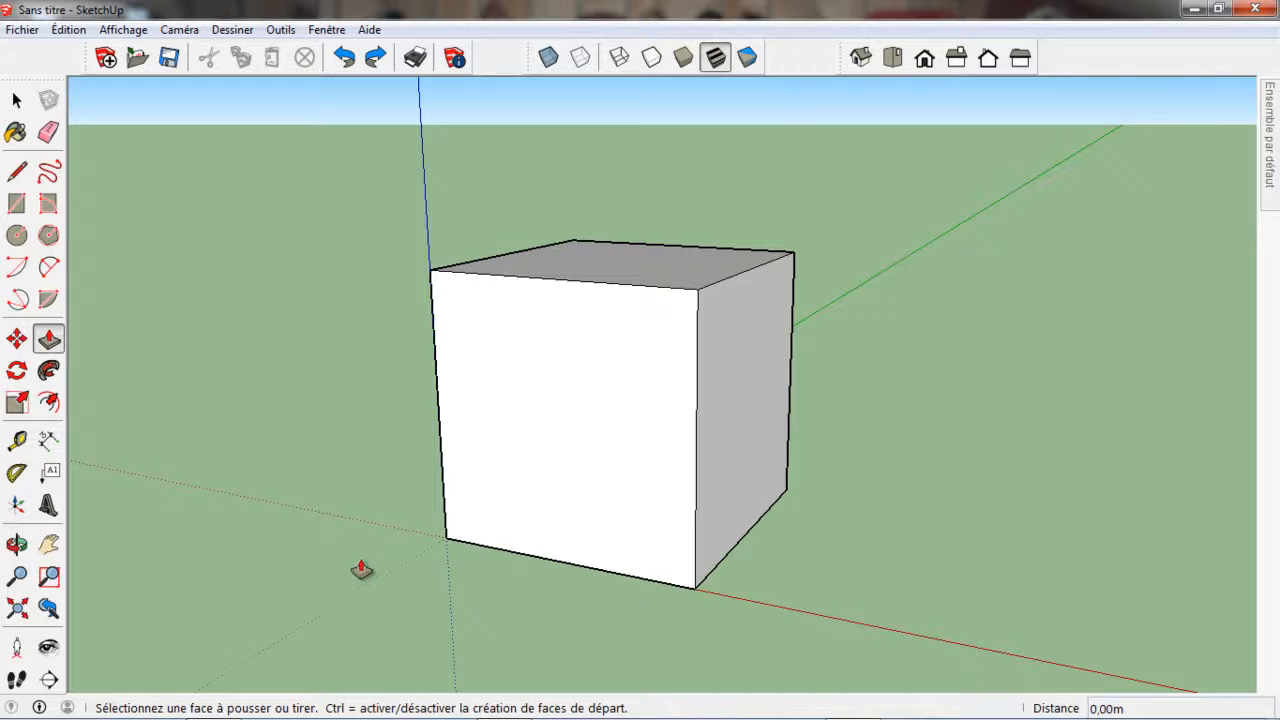
{"action": "scroll", "coordinate": [344, 631], "scroll_direction": "down", "scroll_amount": 1}
{"action": "scroll", "coordinate": [382, 333], "scroll_direction": "up", "scroll_amount": 1}
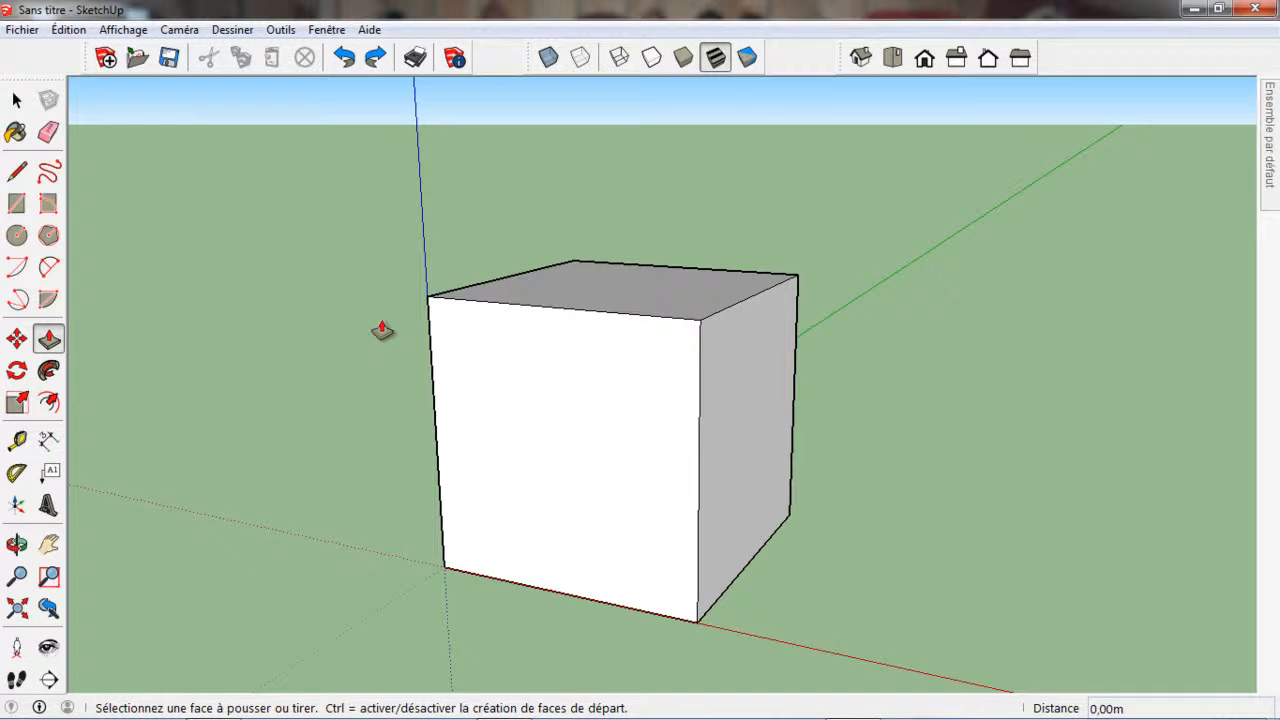
{"action": "mouse_move", "coordinate": [342, 338]}
{"action": "middle_mouse_down"}
{"action": "mouse_move", "coordinate": [357, 331]}
{"action": "mouse_move", "coordinate": [363, 349]}
{"action": "middle_mouse_up"}
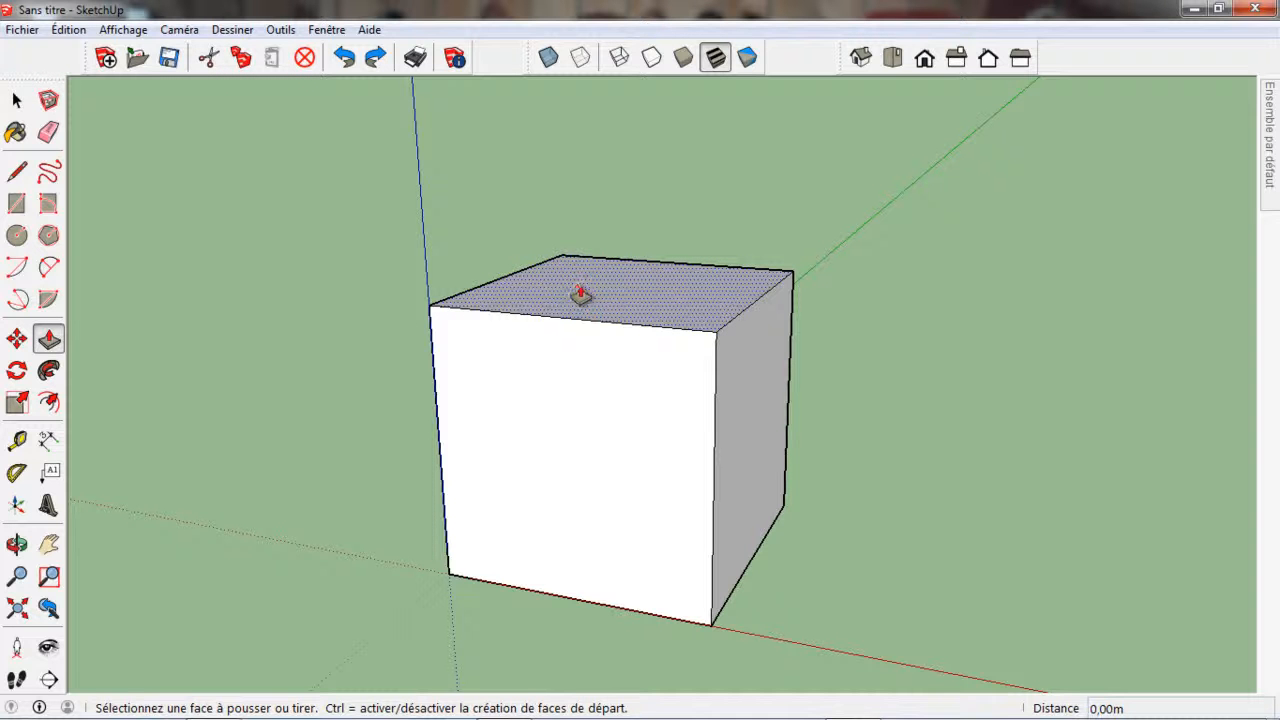
{"action": "left_click_drag", "start_coordinate": [597, 289], "coordinate": [585, 368]}
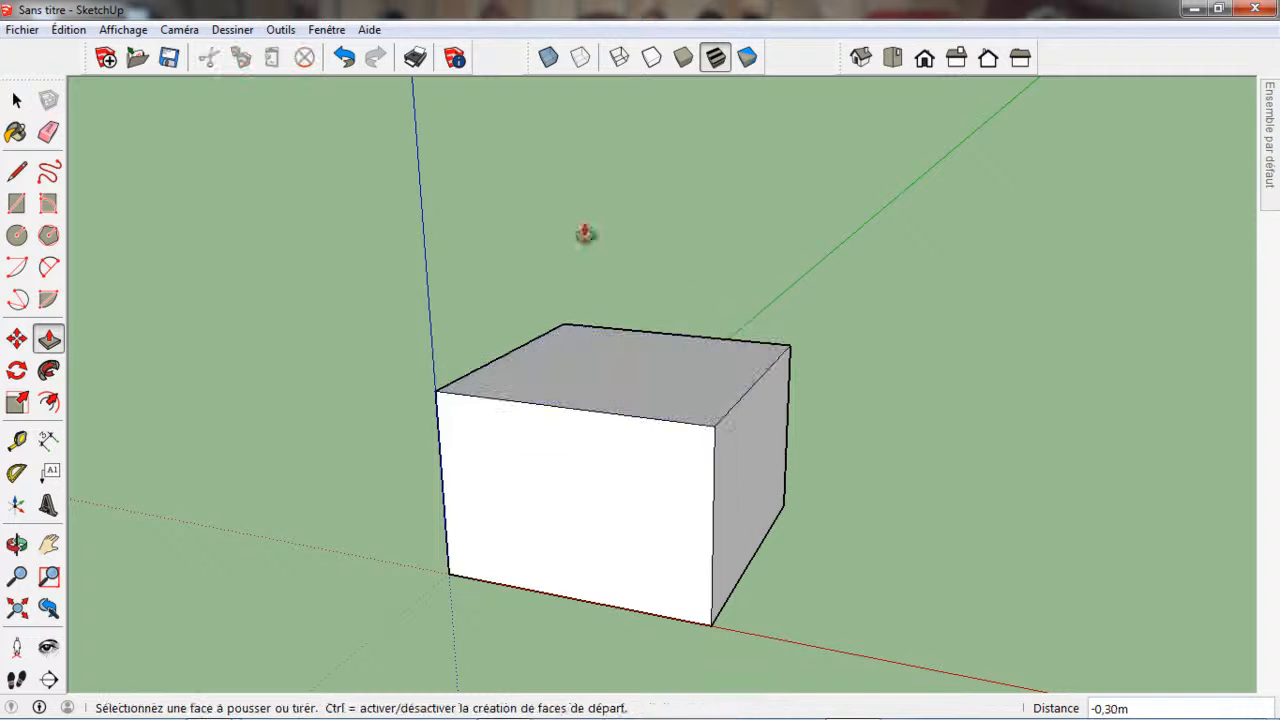
{"action": "left_click", "coordinate": [344, 57]}
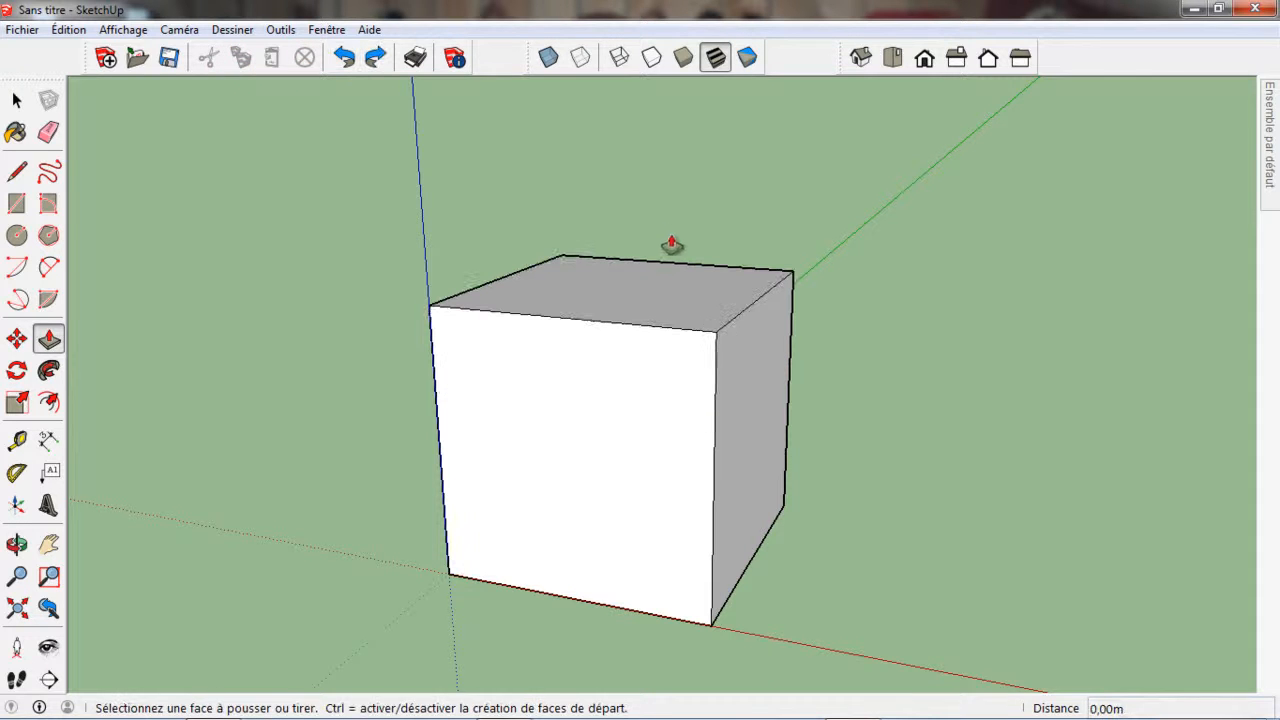
Push the cube's top face down 0.20 m with new-face creation enabled, keeping a separate band above the split.
{"action": "left_click", "coordinate": [619, 288]}
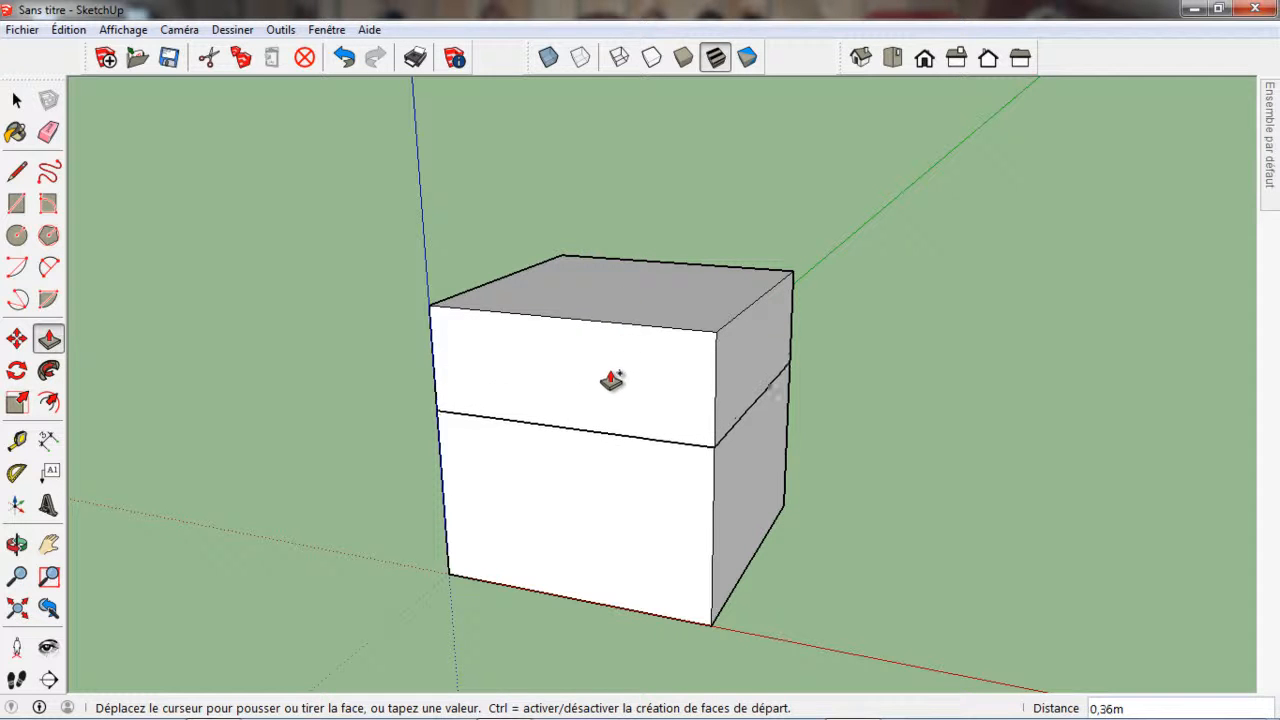
{"action": "left_click", "coordinate": [615, 348]}
{"action": "key", "text": "o"}
{"action": "left_click_drag", "start_coordinate": [384, 390], "coordinate": [391, 308]}
{"action": "middle_click_drag", "start_coordinate": [391, 308], "coordinate": [447, 468]}
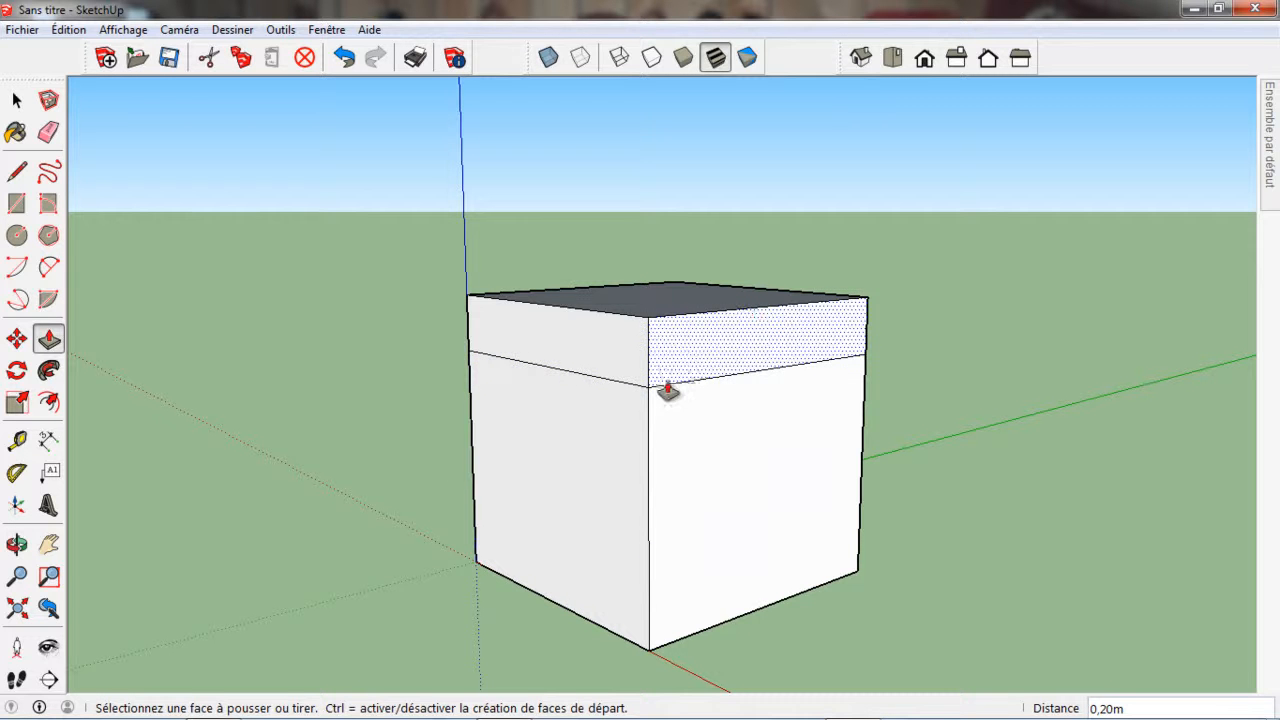
Pull one side face of the upper band outward 0.60 m, and undo both Push/Pull operations.
{"action": "middle_click_drag", "start_coordinate": [963, 363], "coordinate": [581, 427]}
{"action": "middle_click_drag", "start_coordinate": [931, 429], "coordinate": [803, 371]}
{"action": "left_click", "coordinate": [789, 363]}
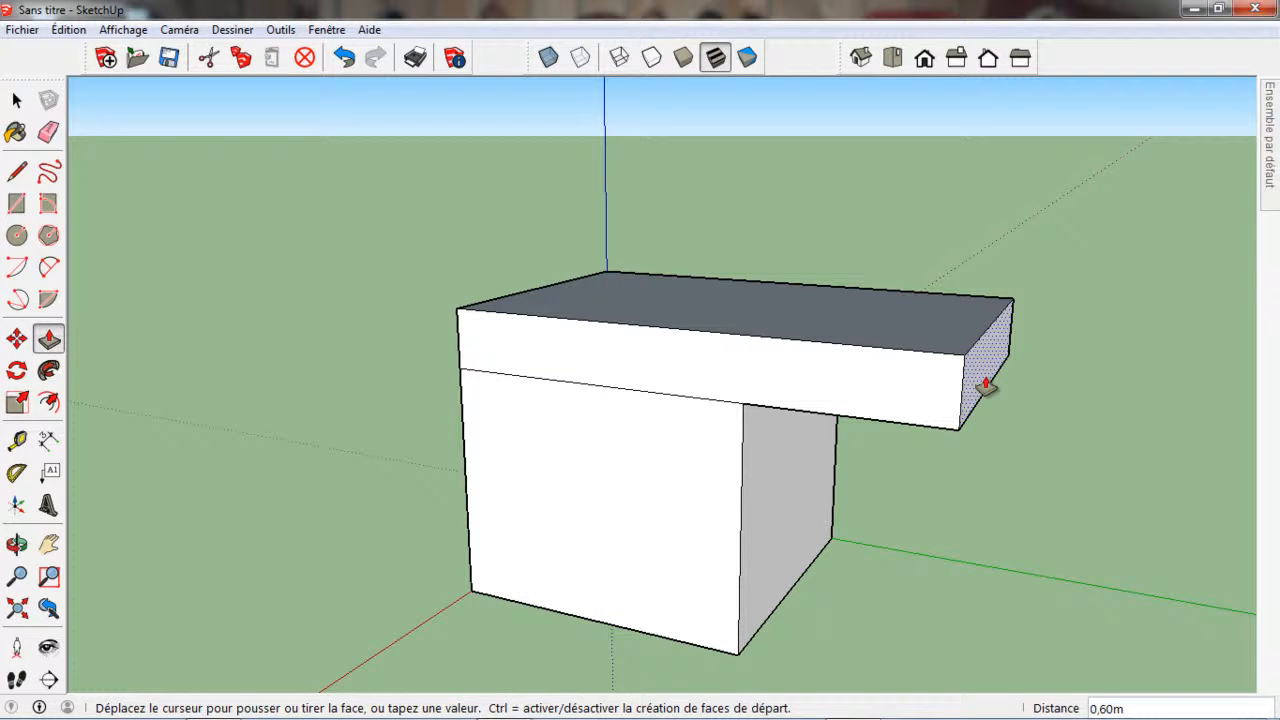
{"action": "left_click", "coordinate": [985, 385]}
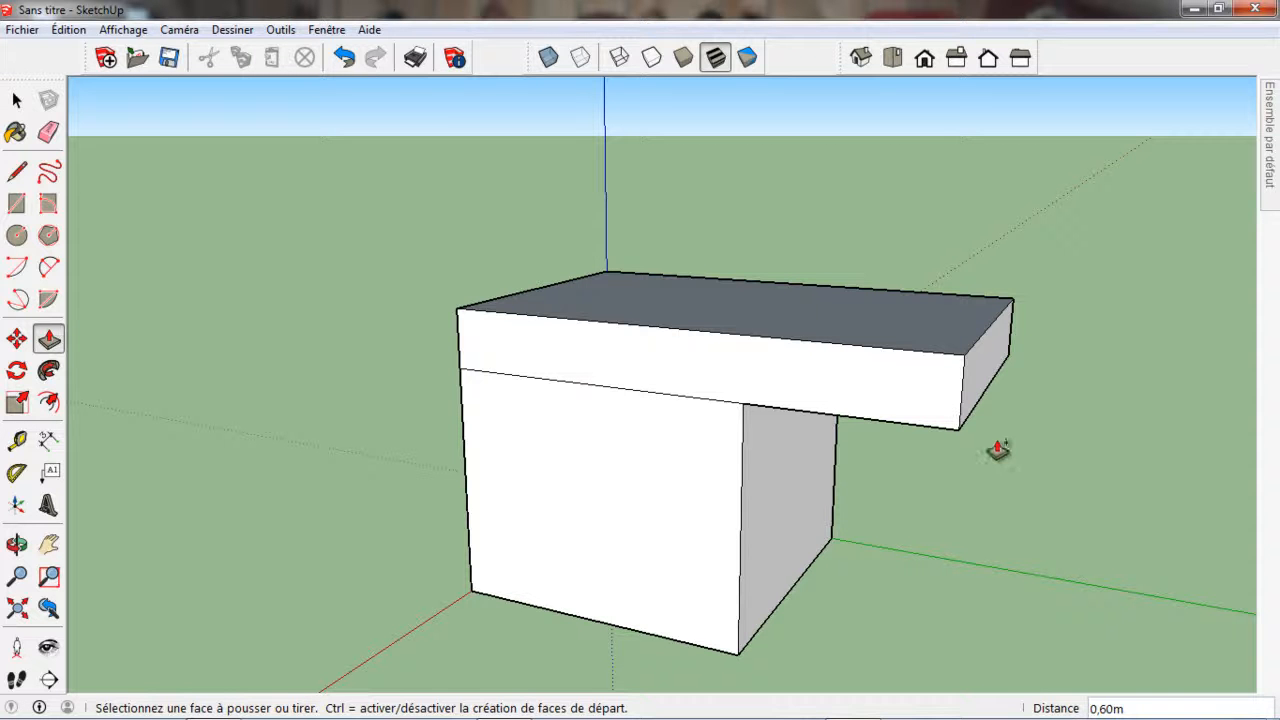
{"action": "left_click", "coordinate": [343, 58]}
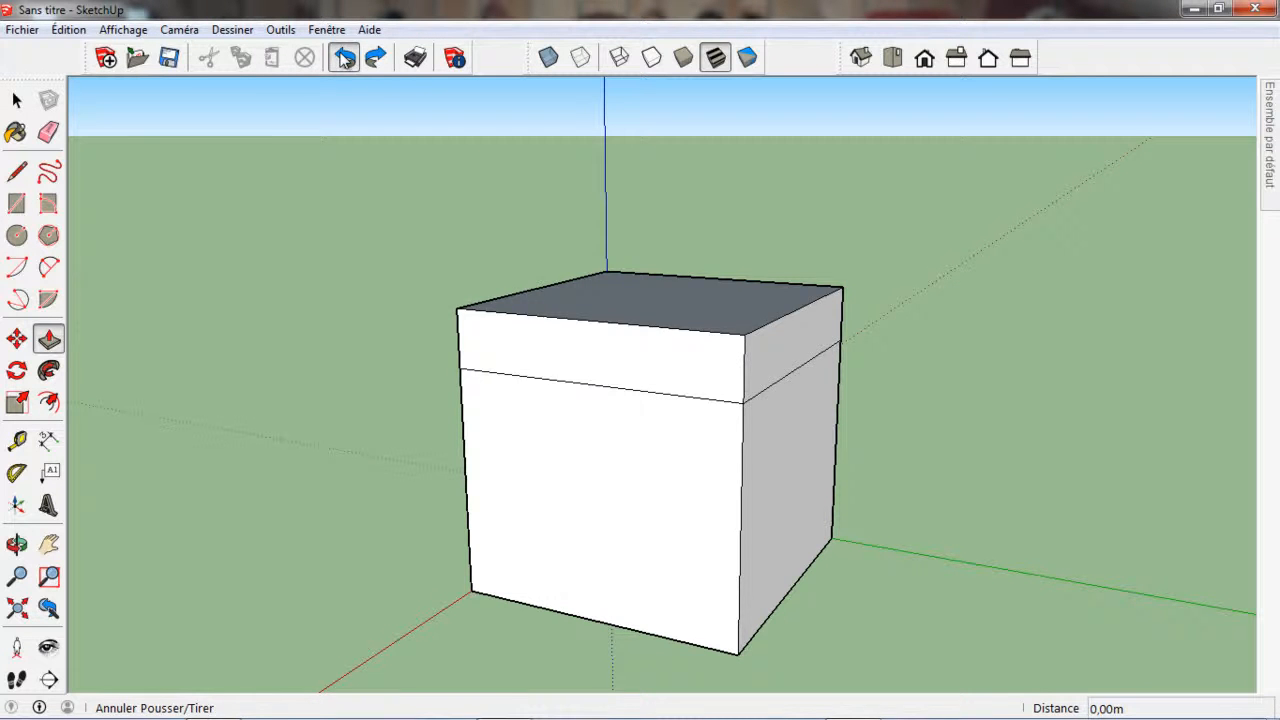
{"action": "left_click", "coordinate": [343, 58]}
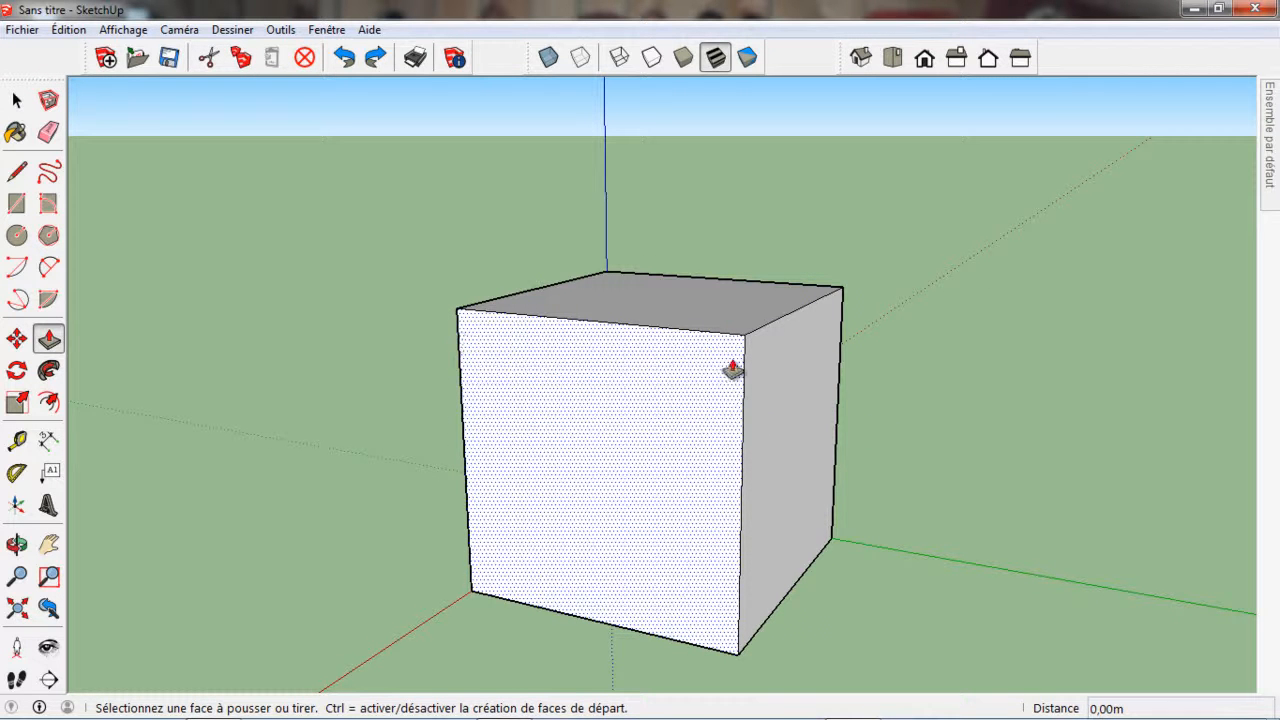
Push the cube's top face down 0.10 m as a new face, and pull one side of the resulting band out 2 cm.
{"action": "left_click", "coordinate": [714, 308]}
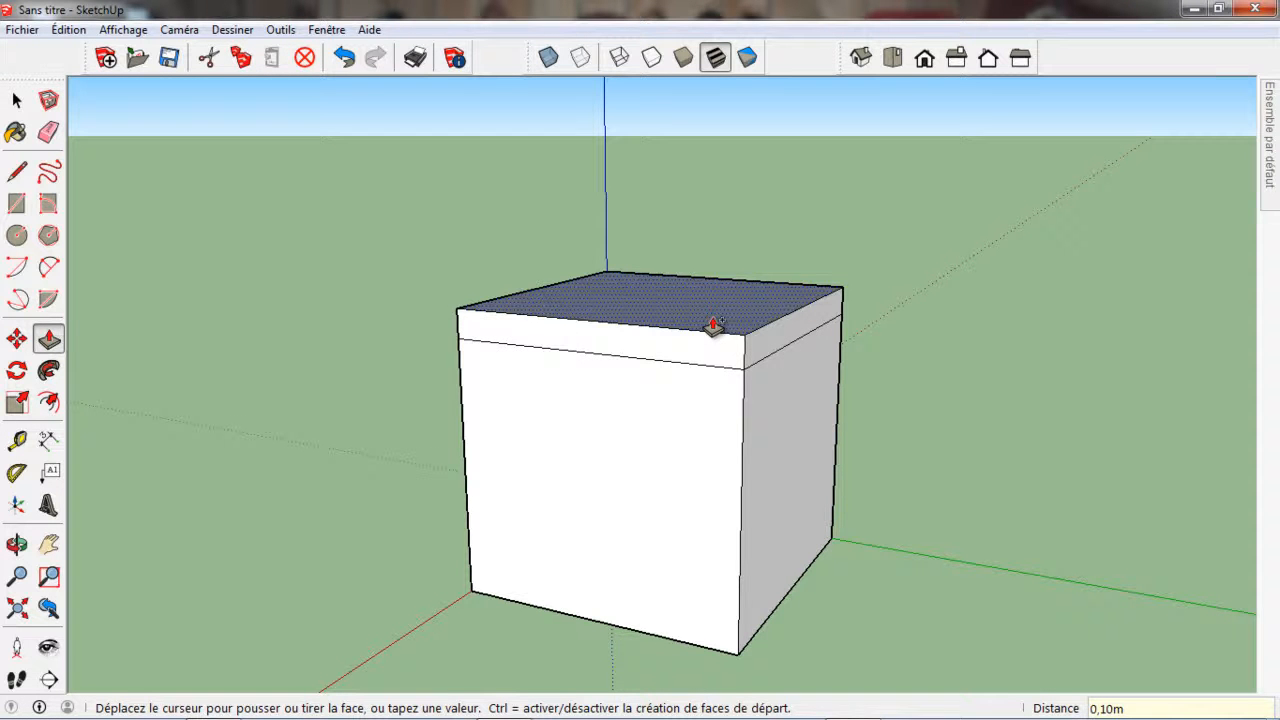
{"action": "middle_click_drag", "start_coordinate": [354, 405], "coordinate": [549, 406]}
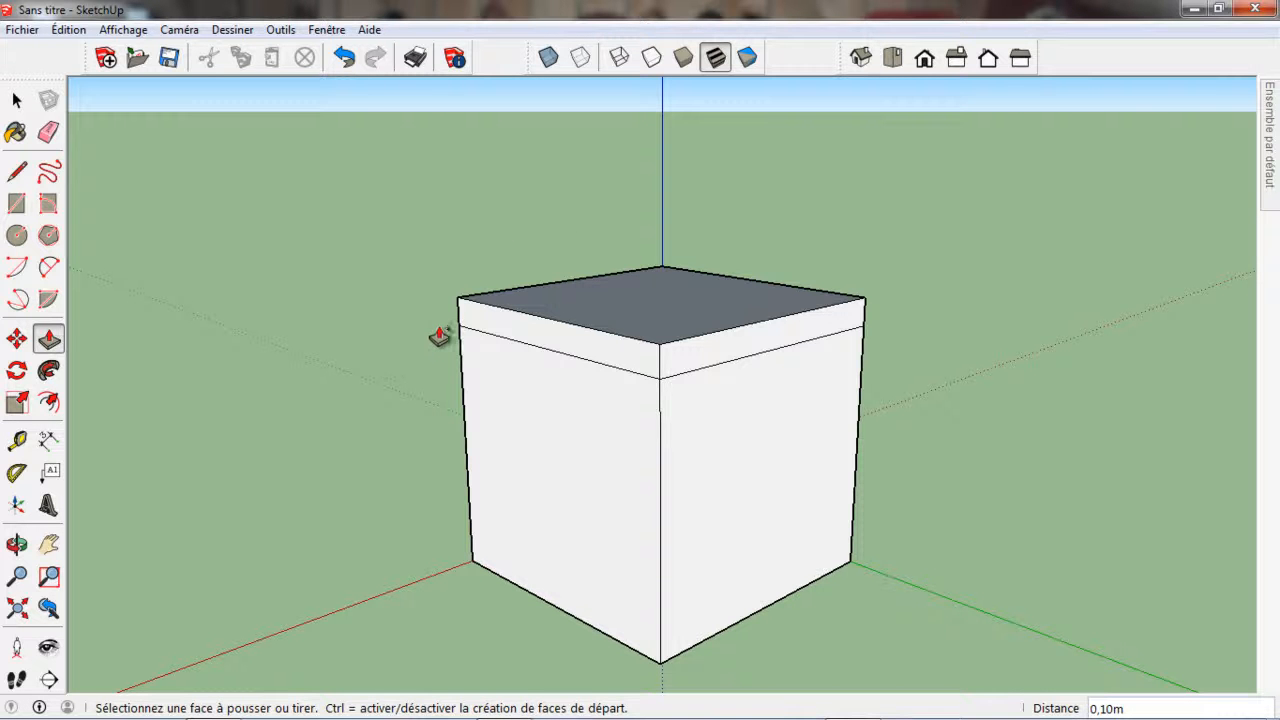
{"action": "scroll", "coordinate": [575, 350], "scroll_direction": "up", "scroll_amount": 4}
{"action": "middle_click_drag", "start_coordinate": [580, 352], "coordinate": [483, 323]}
{"action": "left_click", "coordinate": [512, 315]}
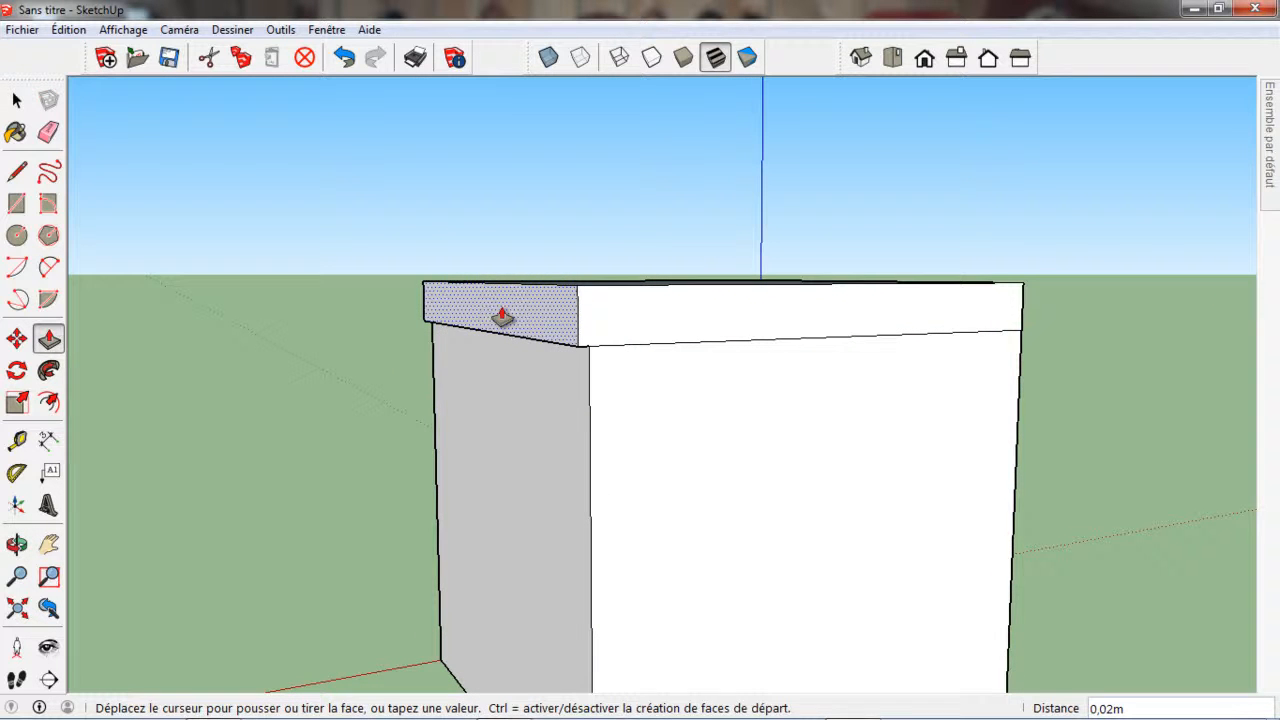
{"action": "left_click", "coordinate": [502, 316]}
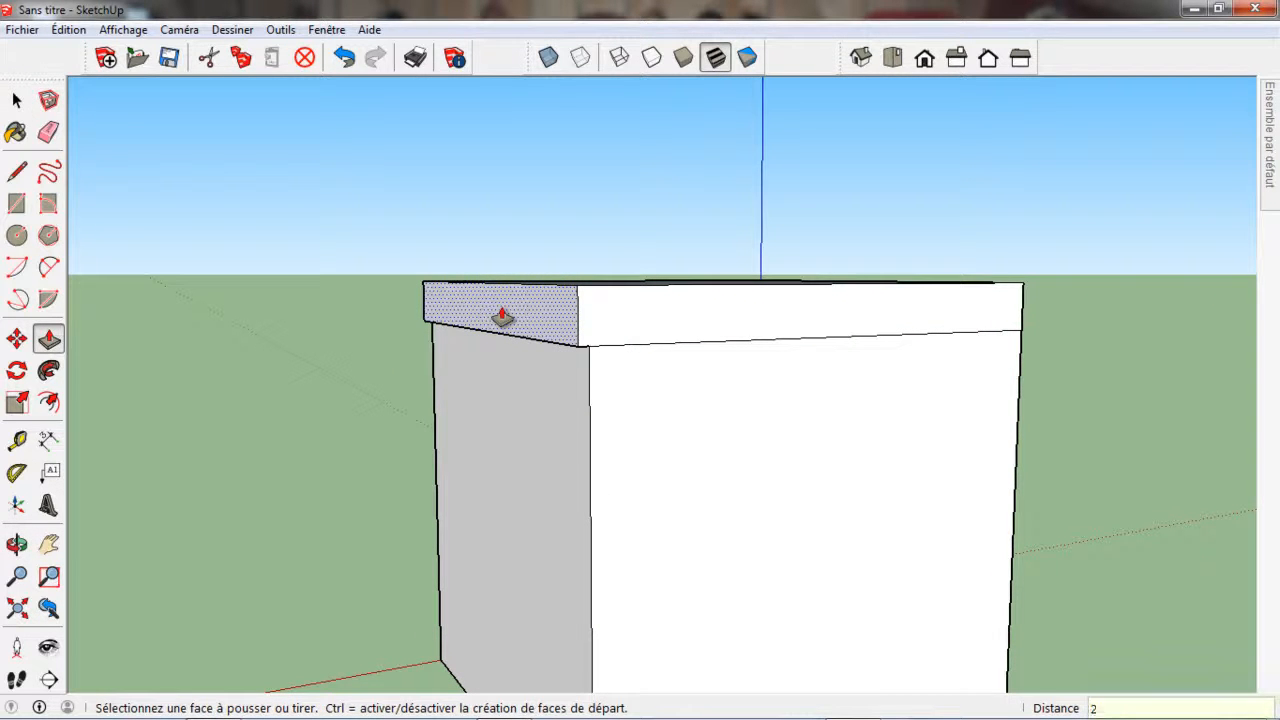
{"action": "type", "text": "2cm"}
{"action": "key", "text": "Return"}
Inspect the band's overhang from several sides, and undo both the 2 cm overhang and the band split.
{"action": "middle_click_drag", "start_coordinate": [860, 340], "coordinate": [763, 394]}
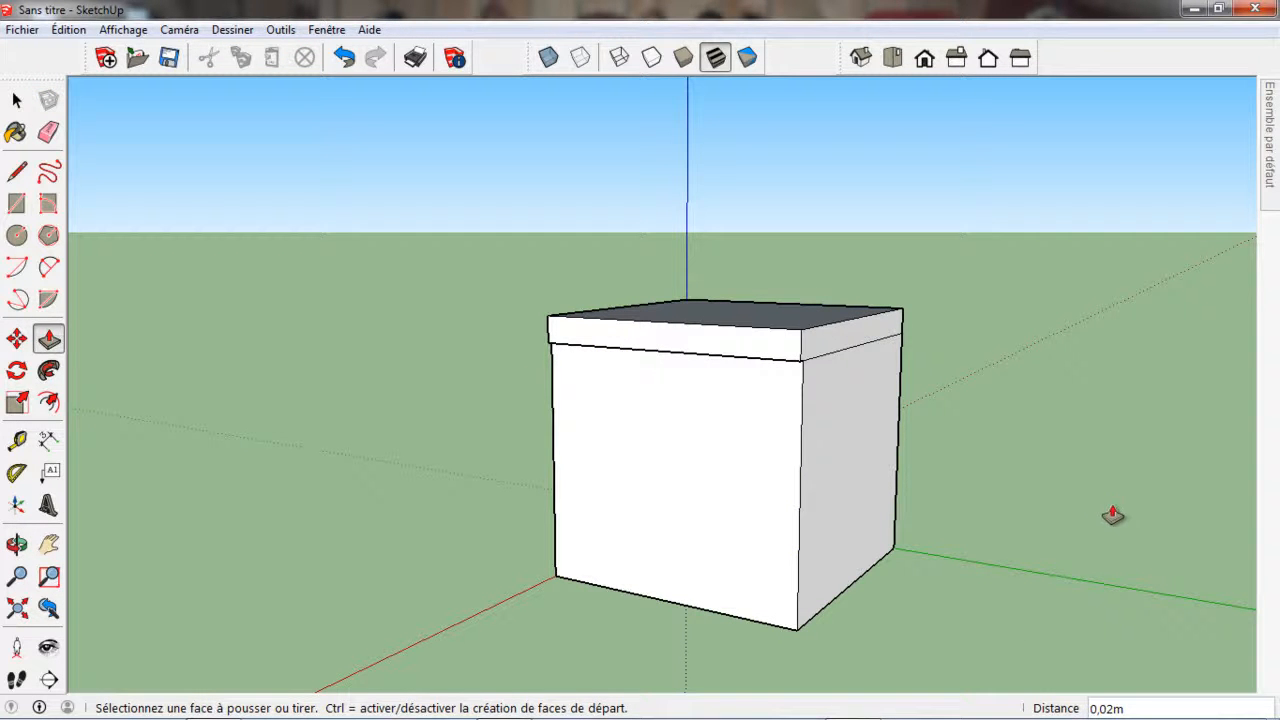
{"action": "middle_click_drag", "start_coordinate": [786, 470], "coordinate": [848, 498]}
{"action": "scroll", "coordinate": [848, 498], "scroll_direction": "up", "scroll_amount": 3}
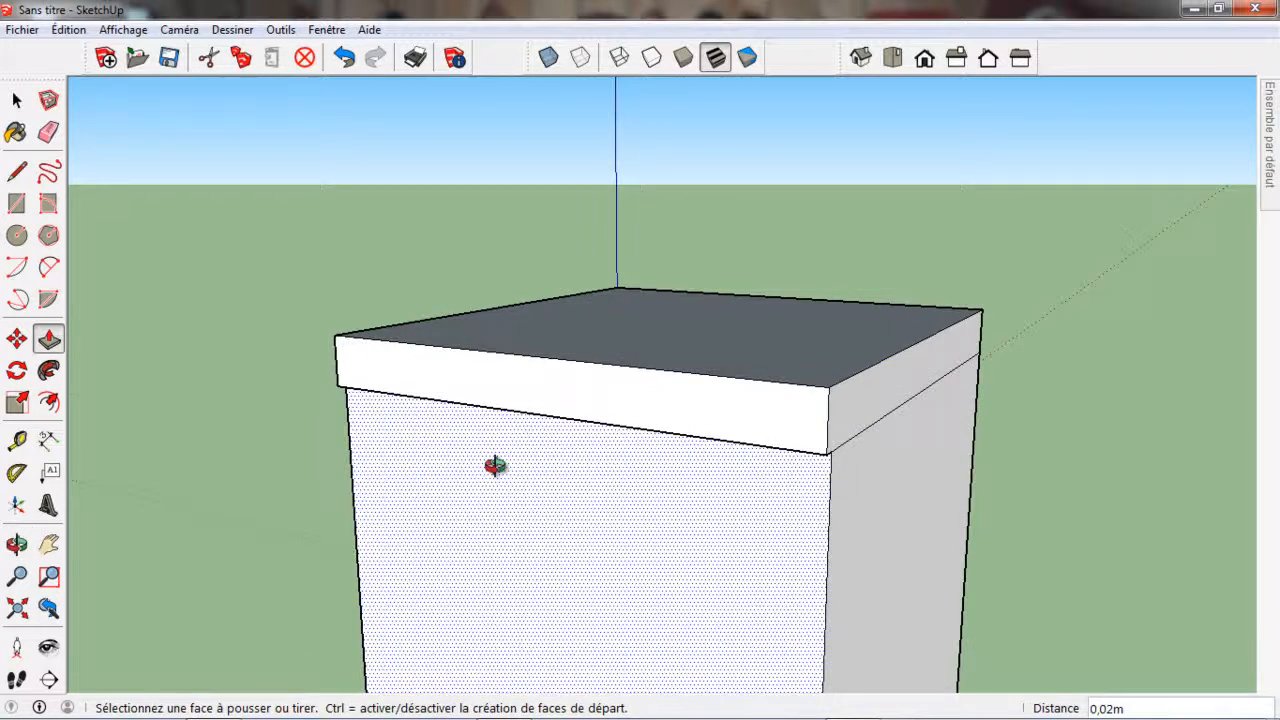
{"action": "middle_click_drag", "start_coordinate": [486, 474], "coordinate": [971, 451]}
{"action": "left_click", "coordinate": [343, 58]}
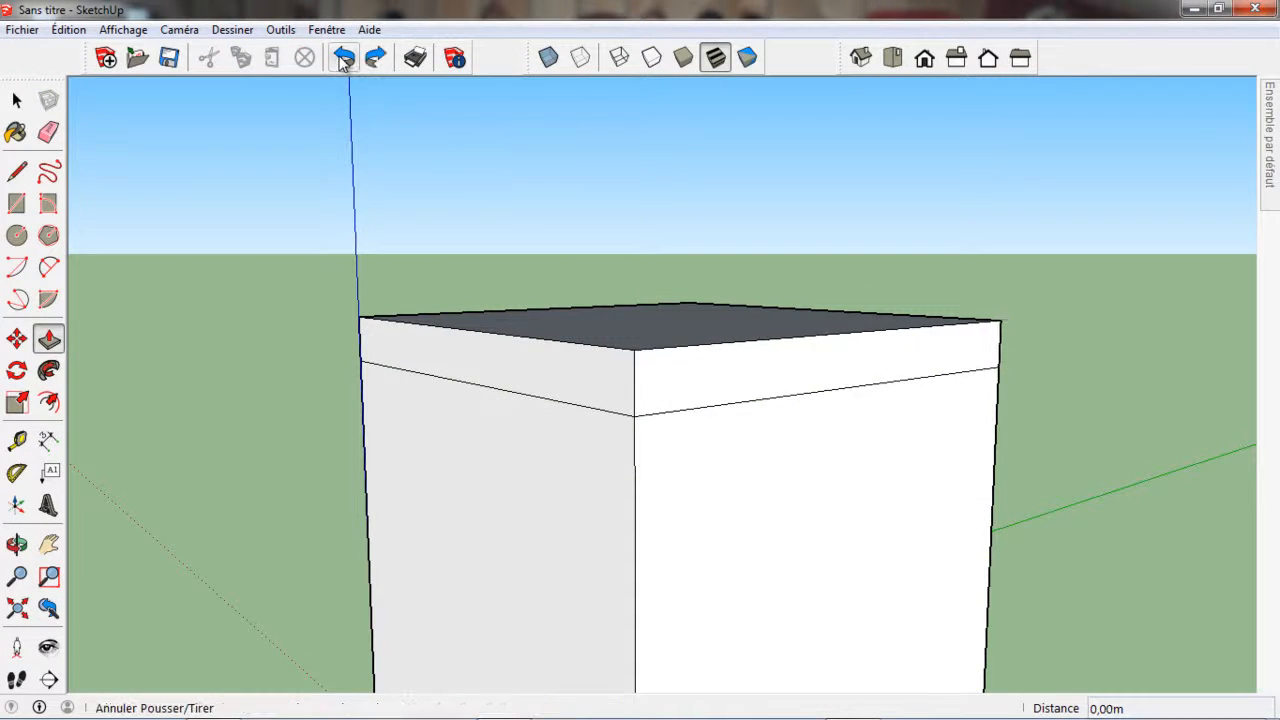
{"action": "left_click", "coordinate": [343, 58]}
Pull the cube's top face up 1.00 m as a new volume, and undo the extrusion.
{"action": "scroll", "coordinate": [514, 290], "scroll_direction": "down", "scroll_amount": 3}
{"action": "middle_click_drag", "start_coordinate": [663, 351], "coordinate": [576, 368]}
{"action": "mouse_move", "coordinate": [568, 313]}
{"action": "middle_mouse_down"}
{"action": "mouse_move", "coordinate": [609, 294]}
{"action": "mouse_move", "coordinate": [571, 306]}
{"action": "mouse_move", "coordinate": [606, 371]}
{"action": "mouse_move", "coordinate": [635, 326]}
{"action": "middle_mouse_up"}
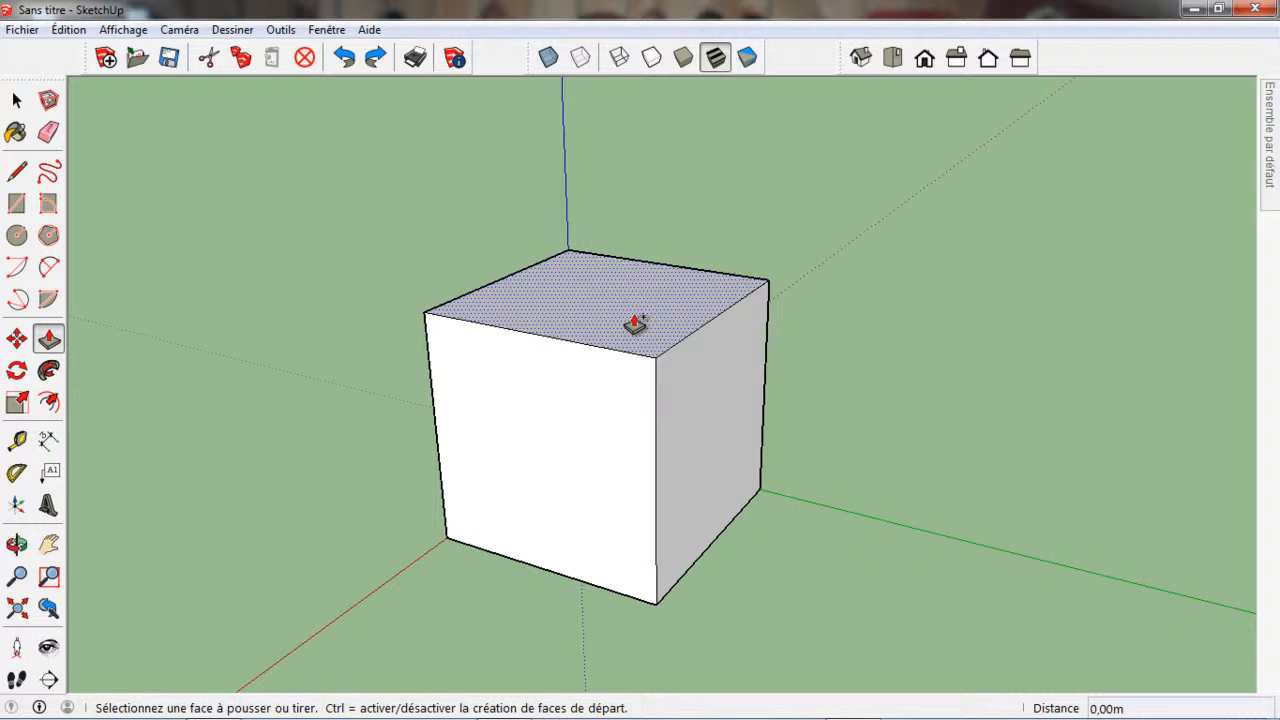
{"action": "left_click", "coordinate": [634, 323]}
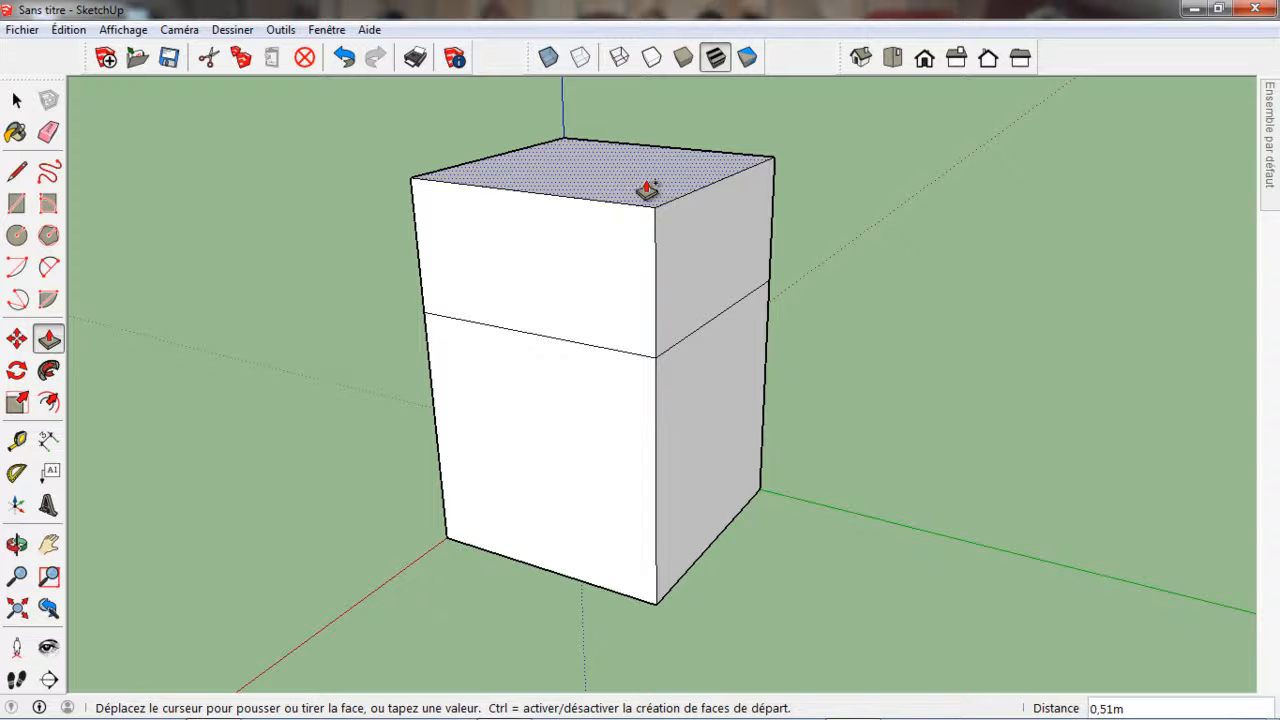
{"action": "key", "text": "Return"}
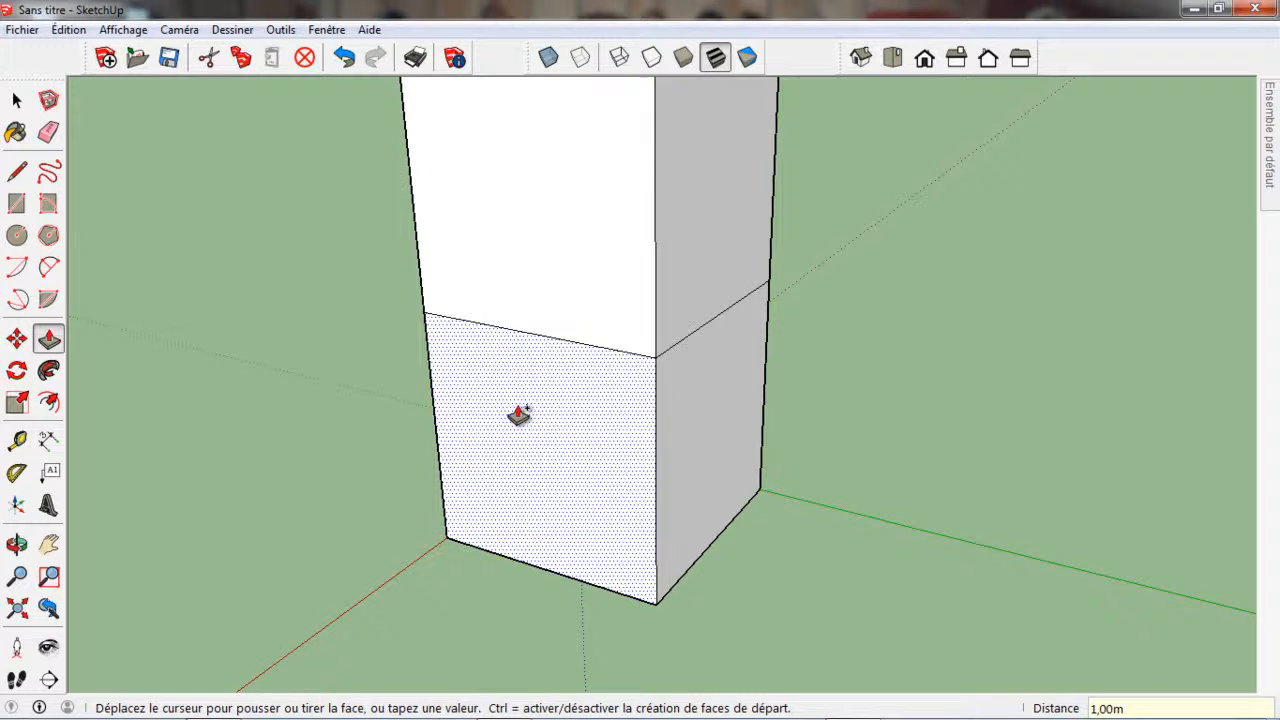
{"action": "scroll", "coordinate": [514, 423], "scroll_direction": "down", "scroll_amount": 3}
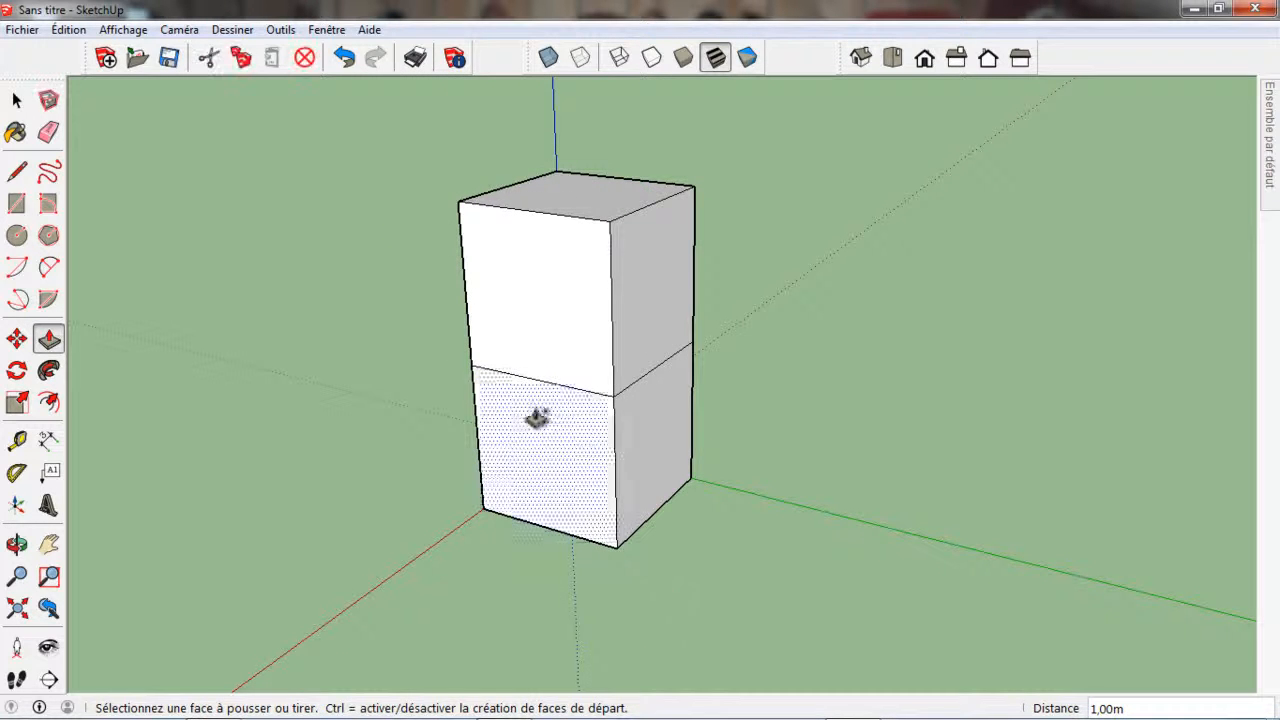
{"action": "left_click", "coordinate": [345, 58]}
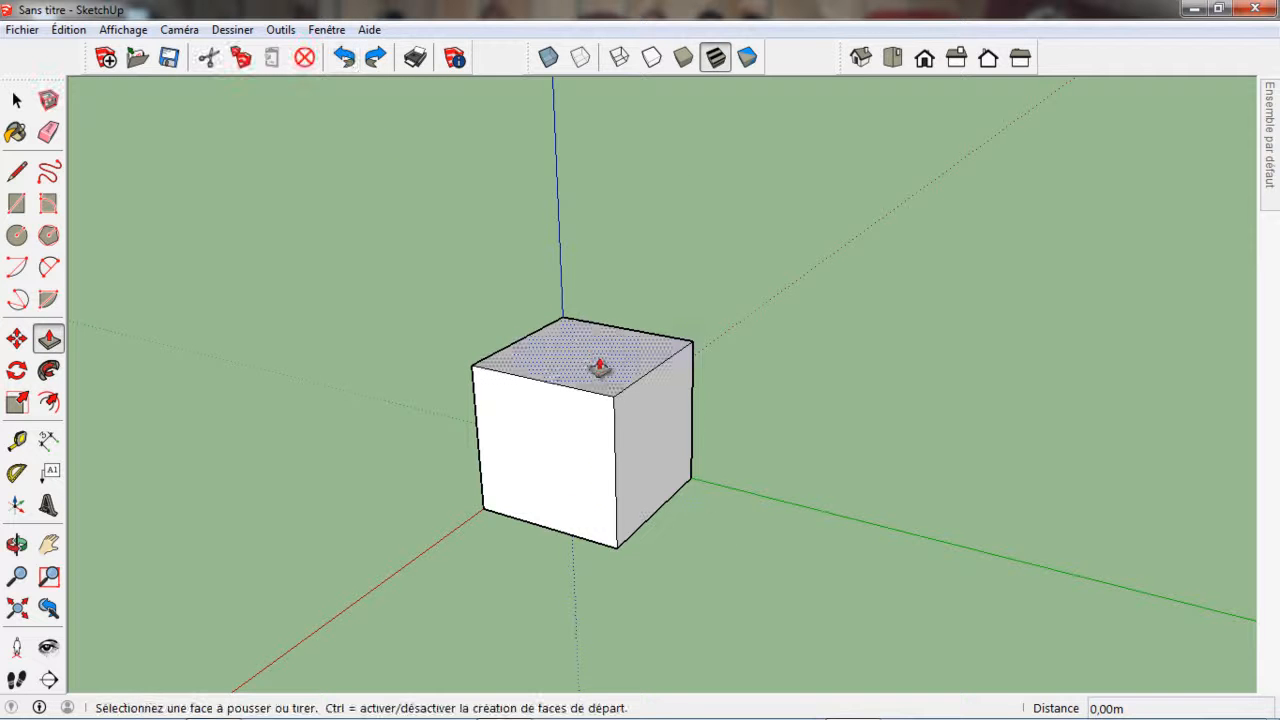
Draw a 10 cm line down a vertical edge of the cube from its upper front corner.
{"action": "scroll", "coordinate": [600, 385], "scroll_direction": "up", "scroll_amount": 3}
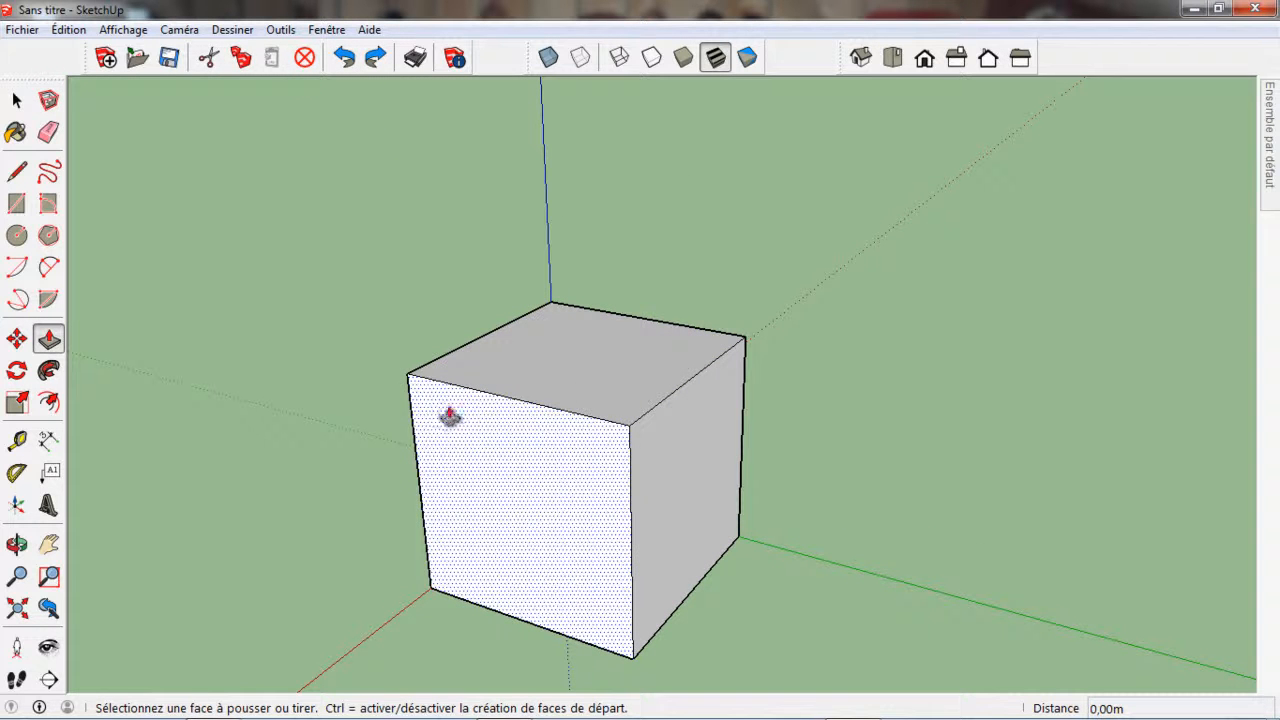
{"action": "left_click", "coordinate": [16, 100]}
{"action": "middle_click_drag", "start_coordinate": [384, 462], "coordinate": [390, 396]}
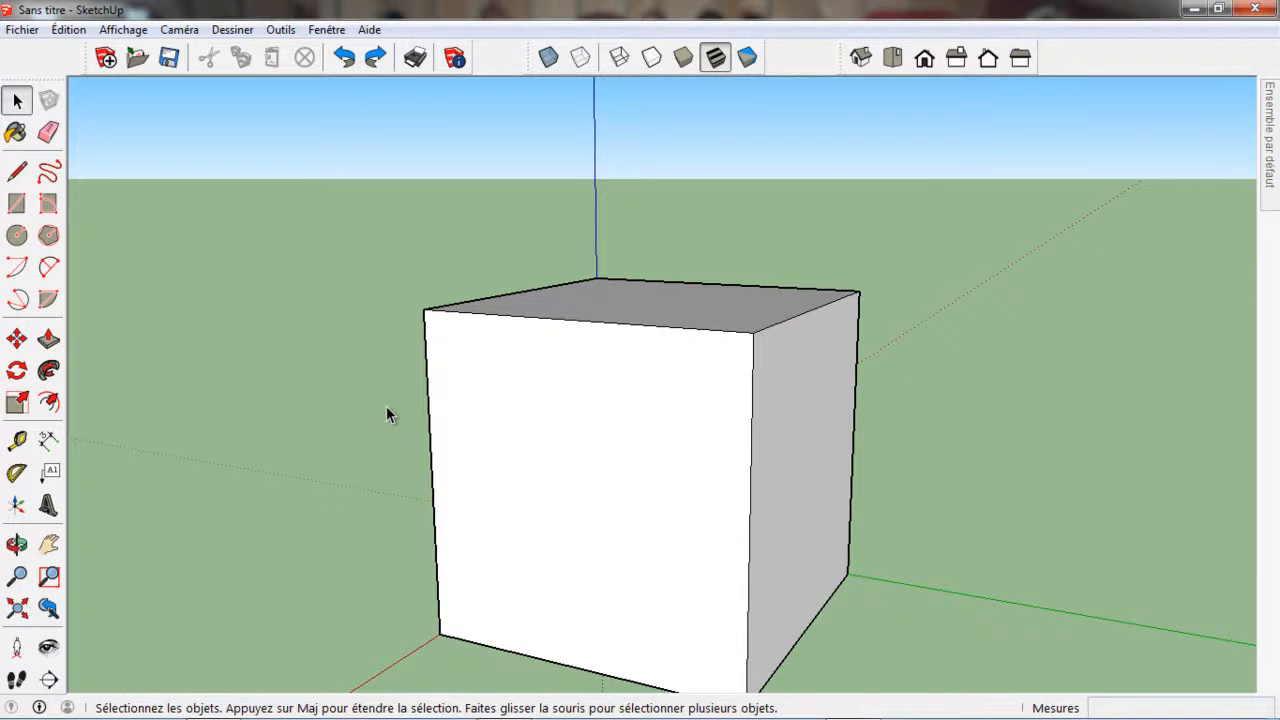
{"action": "scroll", "coordinate": [379, 394], "scroll_direction": "down", "scroll_amount": 1}
{"action": "scroll", "coordinate": [612, 475], "scroll_direction": "up", "scroll_amount": 2}
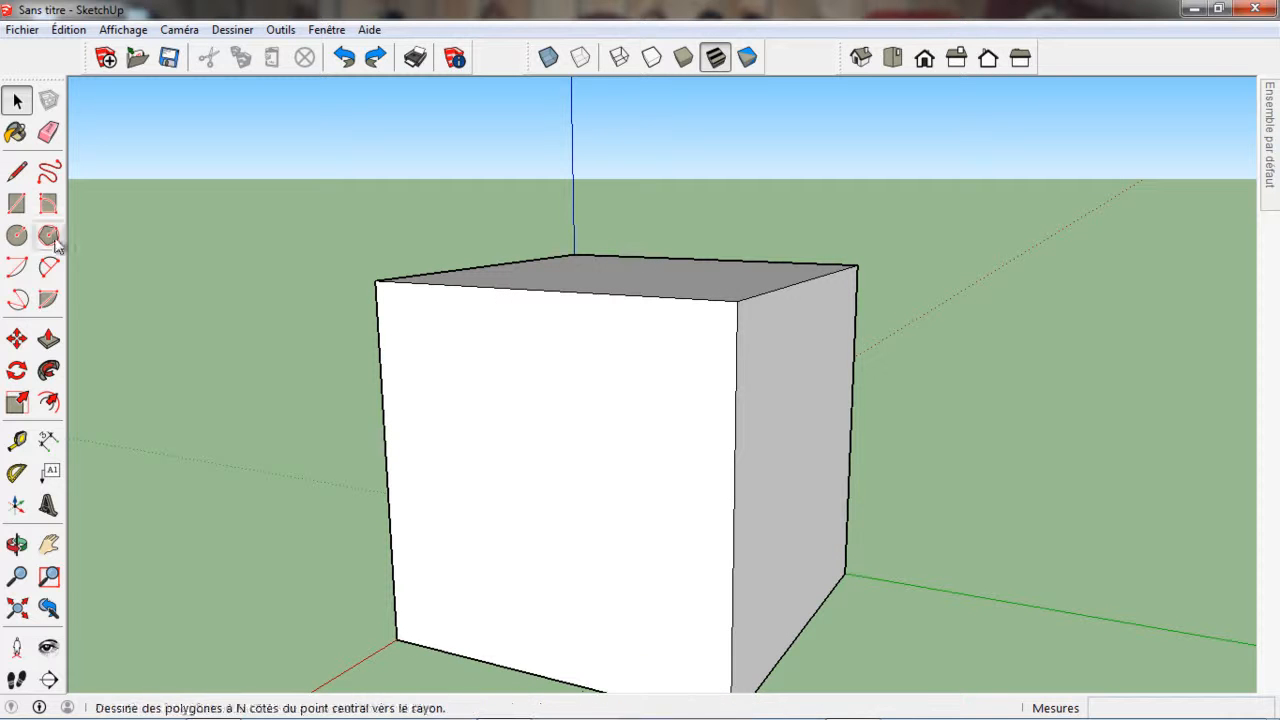
{"action": "left_click", "coordinate": [16, 172]}
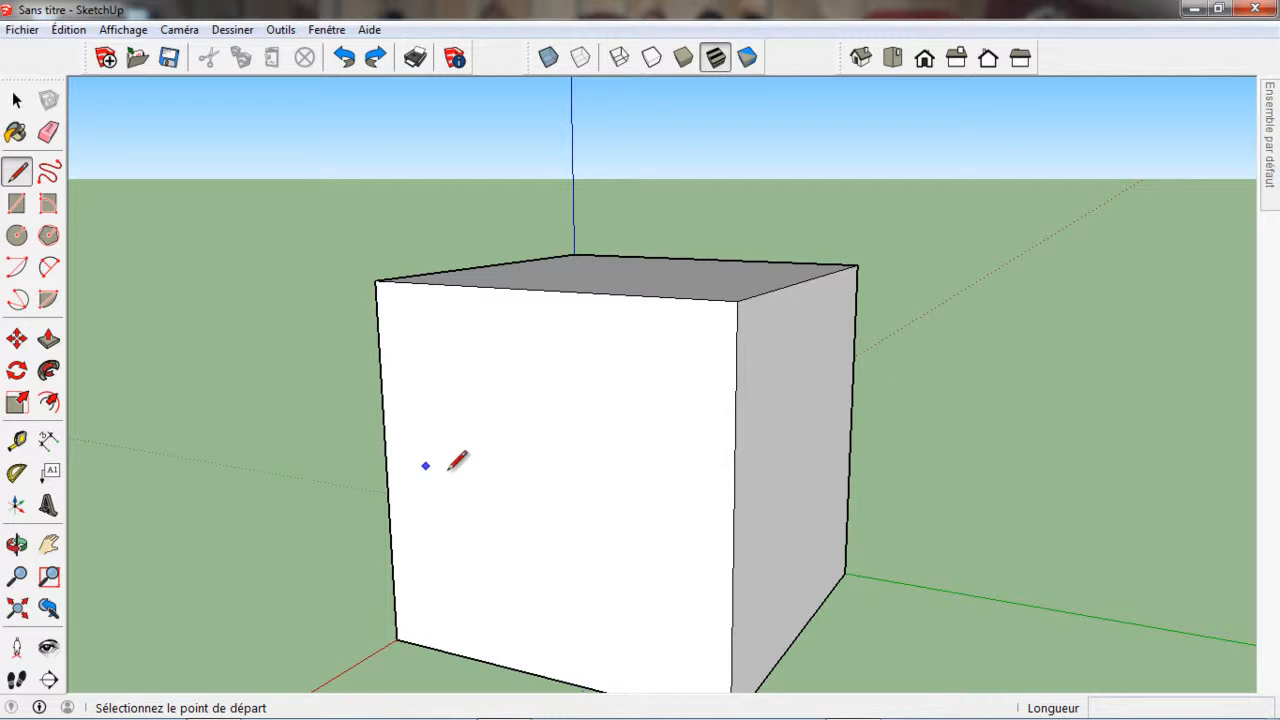
{"action": "left_click", "coordinate": [738, 300]}
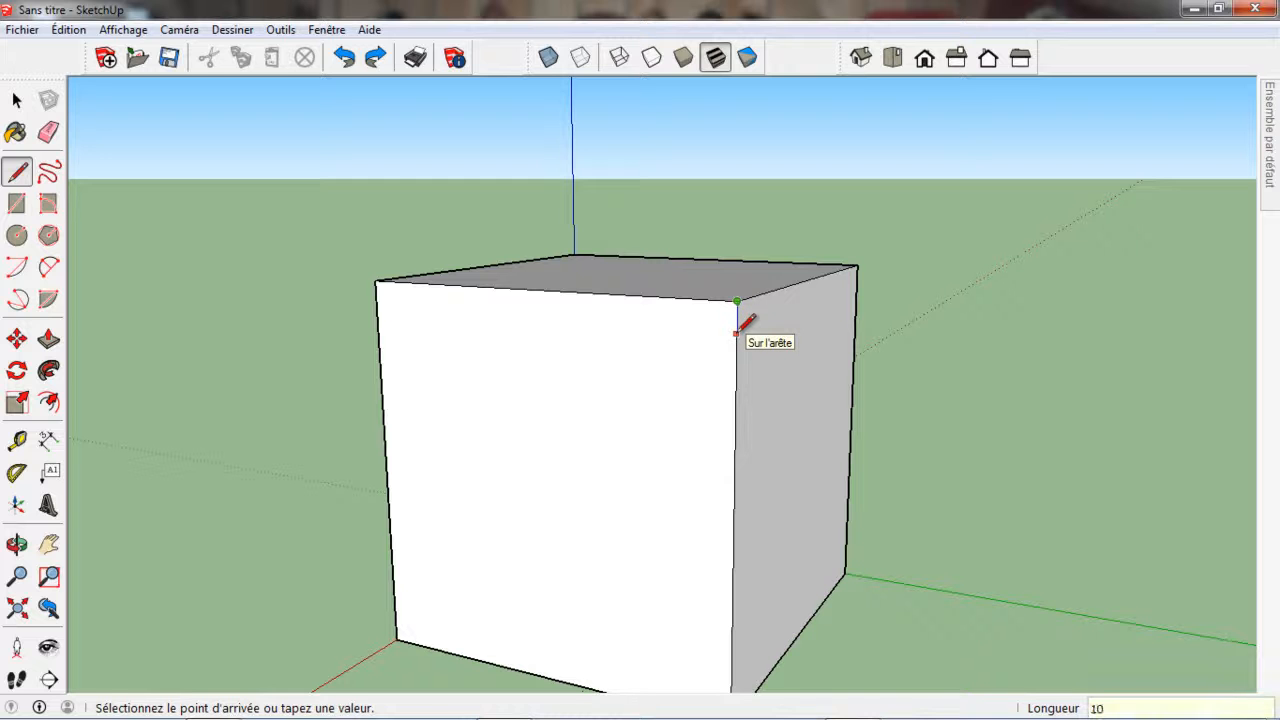
{"action": "type", "text": "10cm"}
{"action": "key", "text": "Return"}
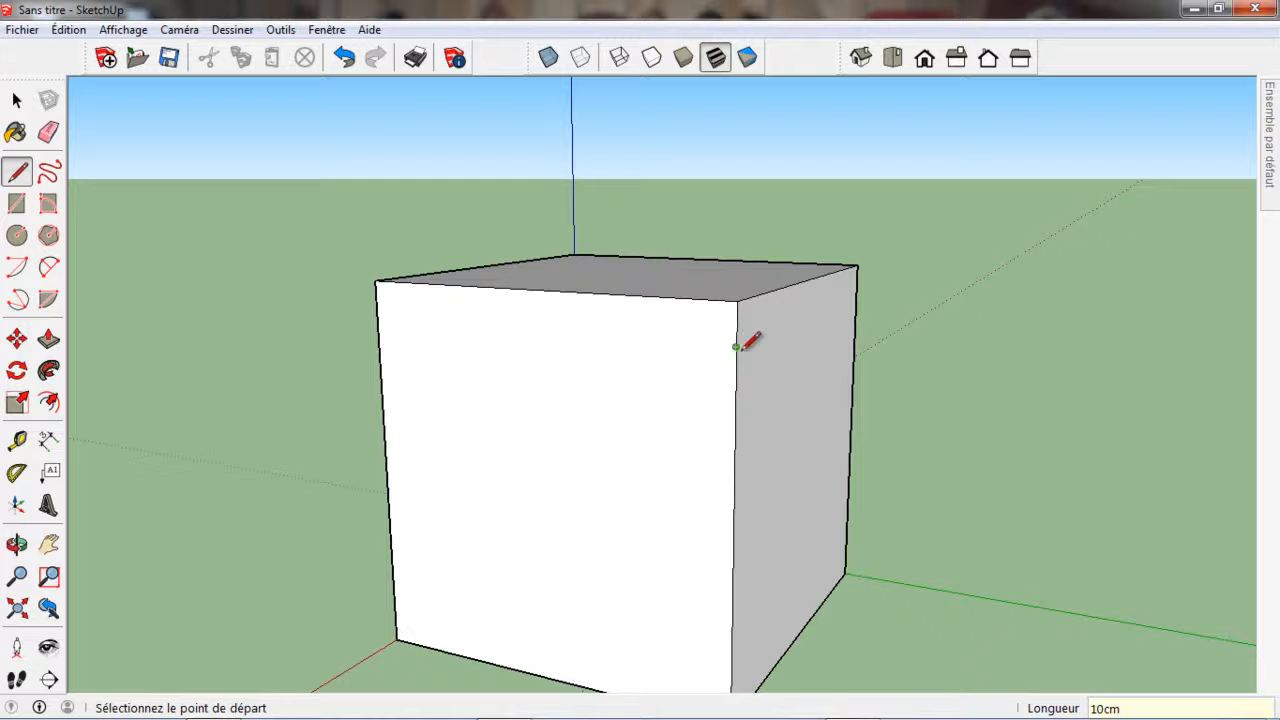
Draw lines from the 10 cm mark across two adjacent side faces, parallel to the cube's top edges.
{"action": "left_click", "coordinate": [736, 346]}
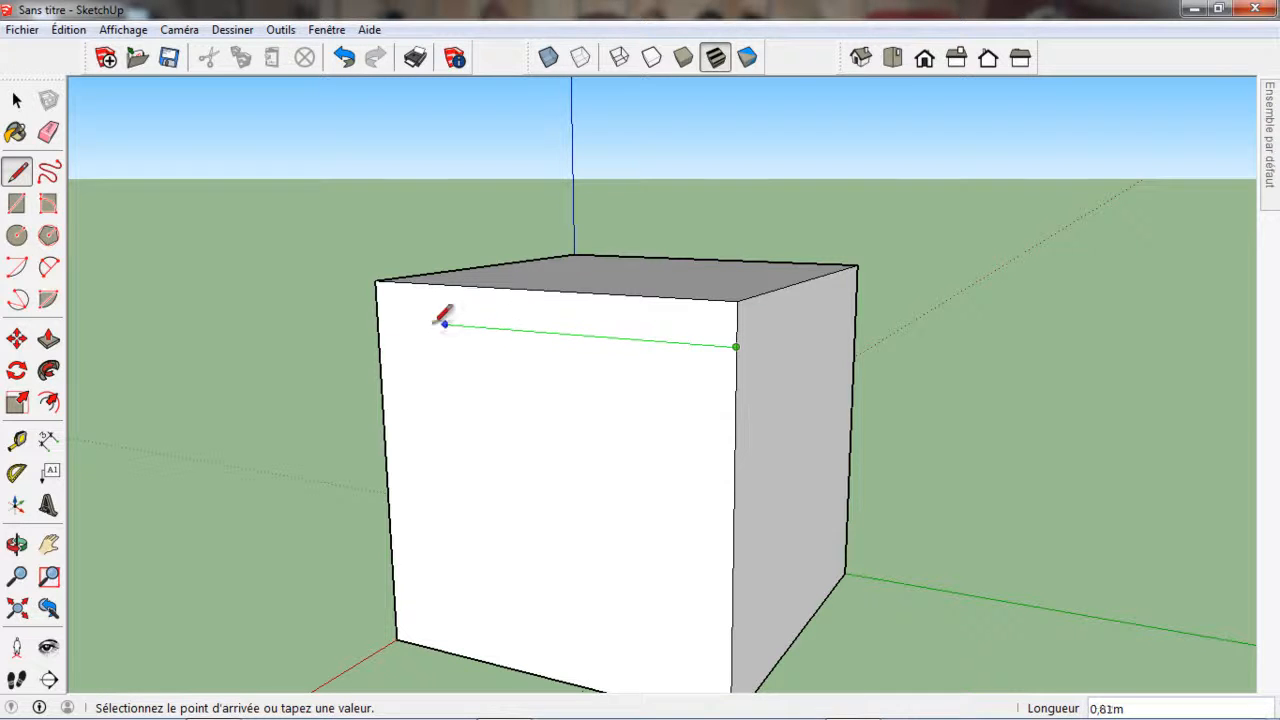
{"action": "left_click", "coordinate": [377, 320]}
{"action": "mouse_move", "coordinate": [408, 396]}
{"action": "middle_mouse_down"}
{"action": "mouse_move", "coordinate": [386, 403]}
{"action": "mouse_move", "coordinate": [997, 454]}
{"action": "mouse_move", "coordinate": [889, 411]}
{"action": "middle_mouse_up"}
{"action": "left_click", "coordinate": [818, 385]}
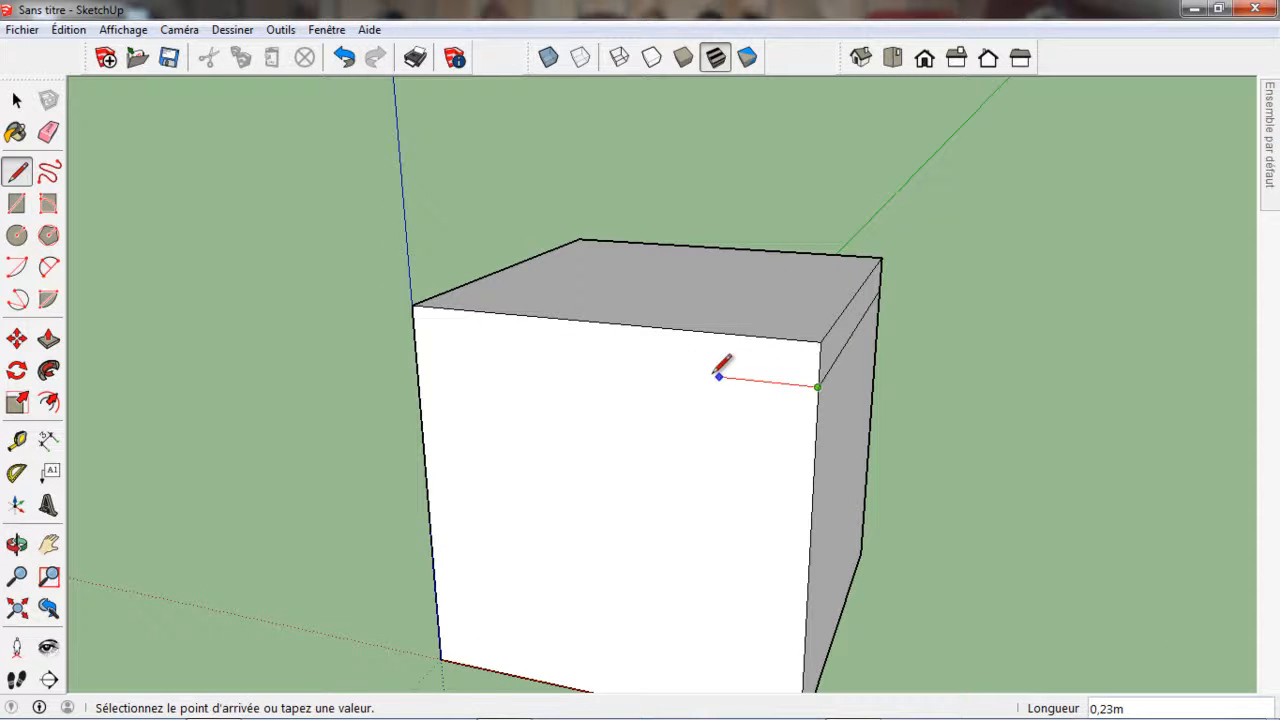
{"action": "left_click", "coordinate": [418, 346]}
Continue the line across the cube's two remaining side faces, closing the 10 cm band around the top.
{"action": "mouse_move", "coordinate": [420, 345]}
{"action": "middle_mouse_down"}
{"action": "mouse_move", "coordinate": [714, 480]}
{"action": "mouse_move", "coordinate": [1071, 449]}
{"action": "middle_mouse_up"}
{"action": "left_click", "coordinate": [803, 383]}
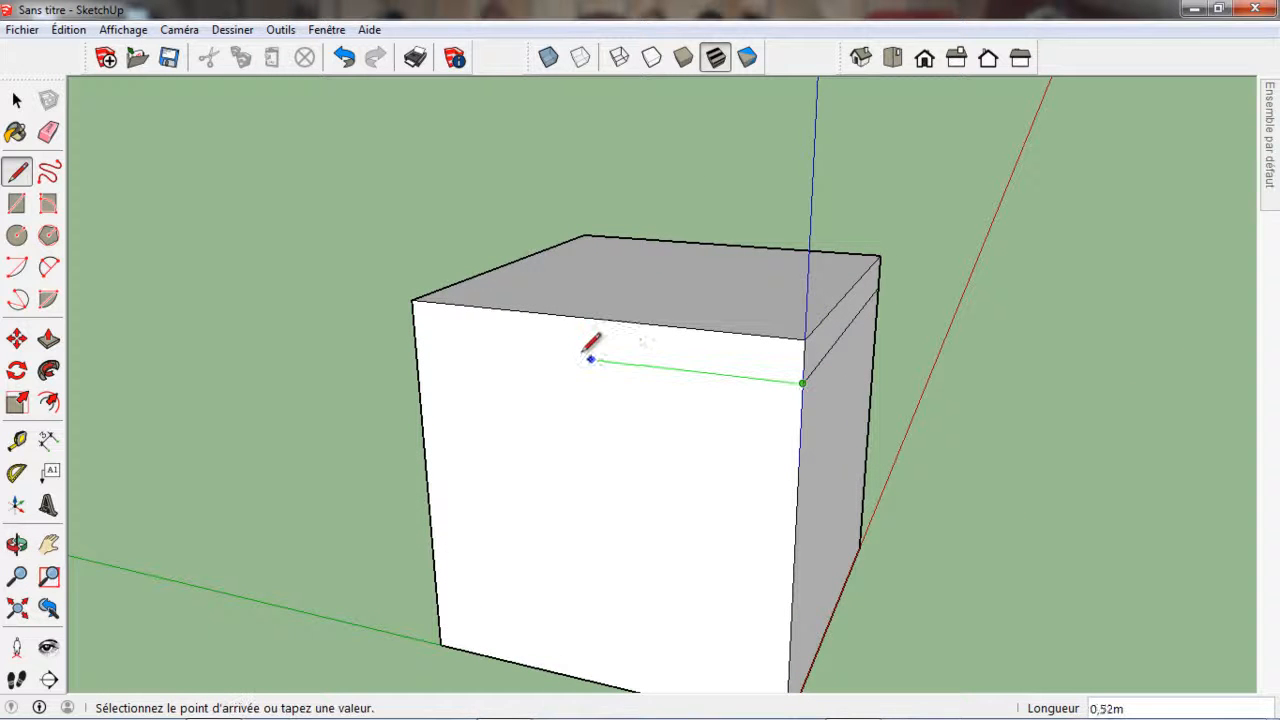
{"action": "left_click", "coordinate": [415, 338]}
{"action": "key", "text": "ctrl+z"}
{"action": "mouse_move", "coordinate": [426, 460]}
{"action": "middle_mouse_down"}
{"action": "mouse_move", "coordinate": [1037, 477]}
{"action": "mouse_move", "coordinate": [834, 371]}
{"action": "middle_mouse_up"}
{"action": "left_click", "coordinate": [824, 379]}
{"action": "left_click", "coordinate": [441, 312]}
{"action": "mouse_move", "coordinate": [434, 500]}
{"action": "middle_mouse_down"}
{"action": "mouse_move", "coordinate": [971, 514]}
{"action": "mouse_move", "coordinate": [872, 303]}
{"action": "middle_mouse_up"}
{"action": "scroll", "coordinate": [867, 309], "scroll_direction": "up", "scroll_amount": 1}
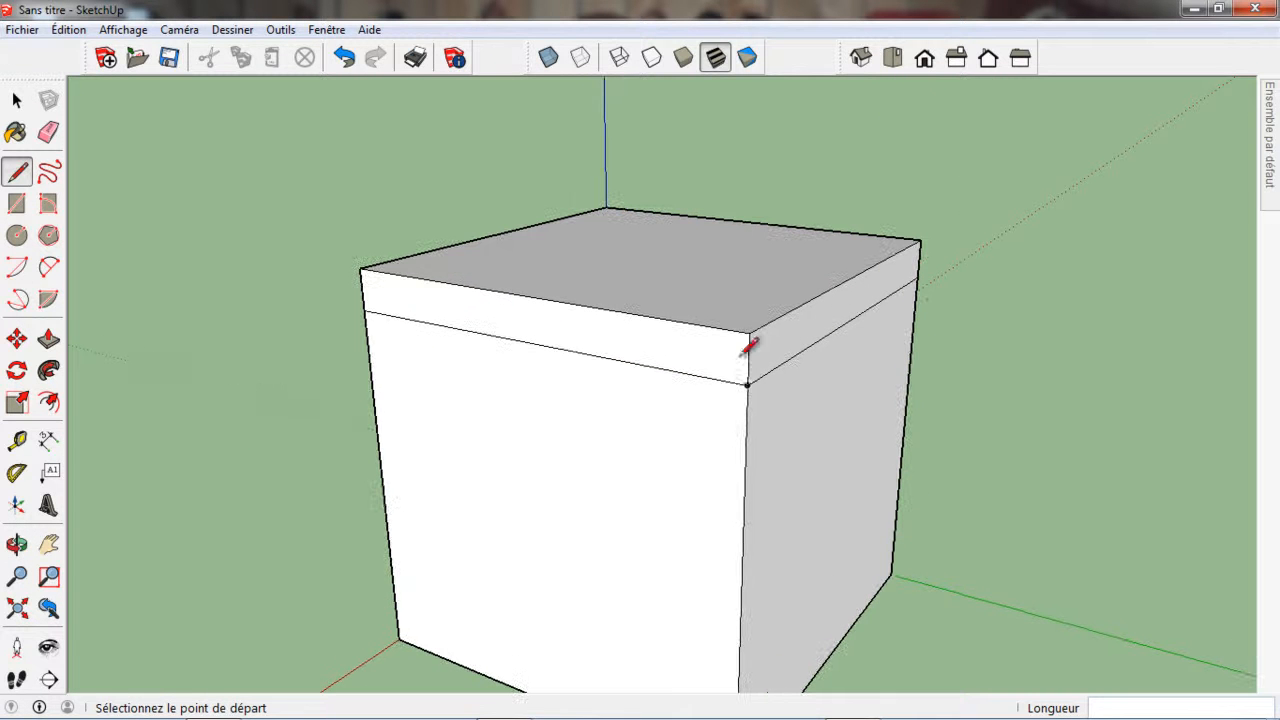
{"action": "scroll", "coordinate": [657, 331], "scroll_direction": "down", "scroll_amount": 1}
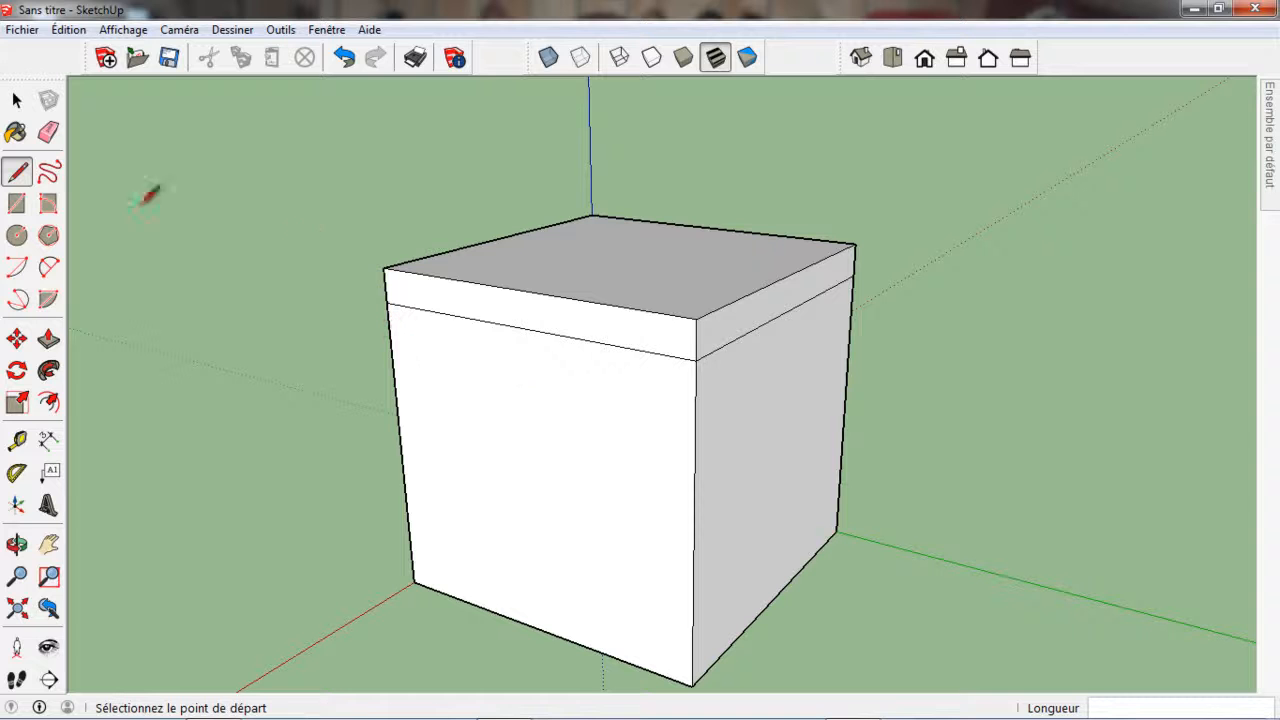
{"action": "left_click", "coordinate": [16, 100]}
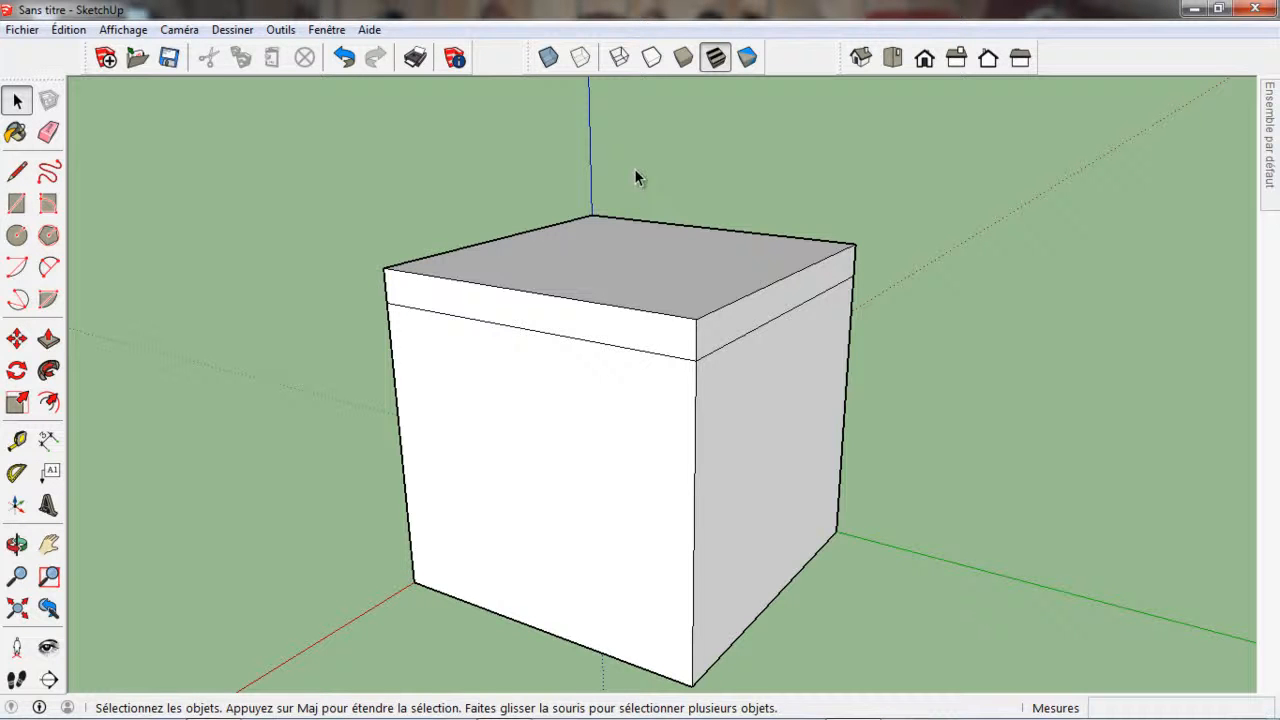
Examine the banded cube's edges in wireframe display, and return to shaded-with-textures display.
{"action": "left_click", "coordinate": [619, 58]}
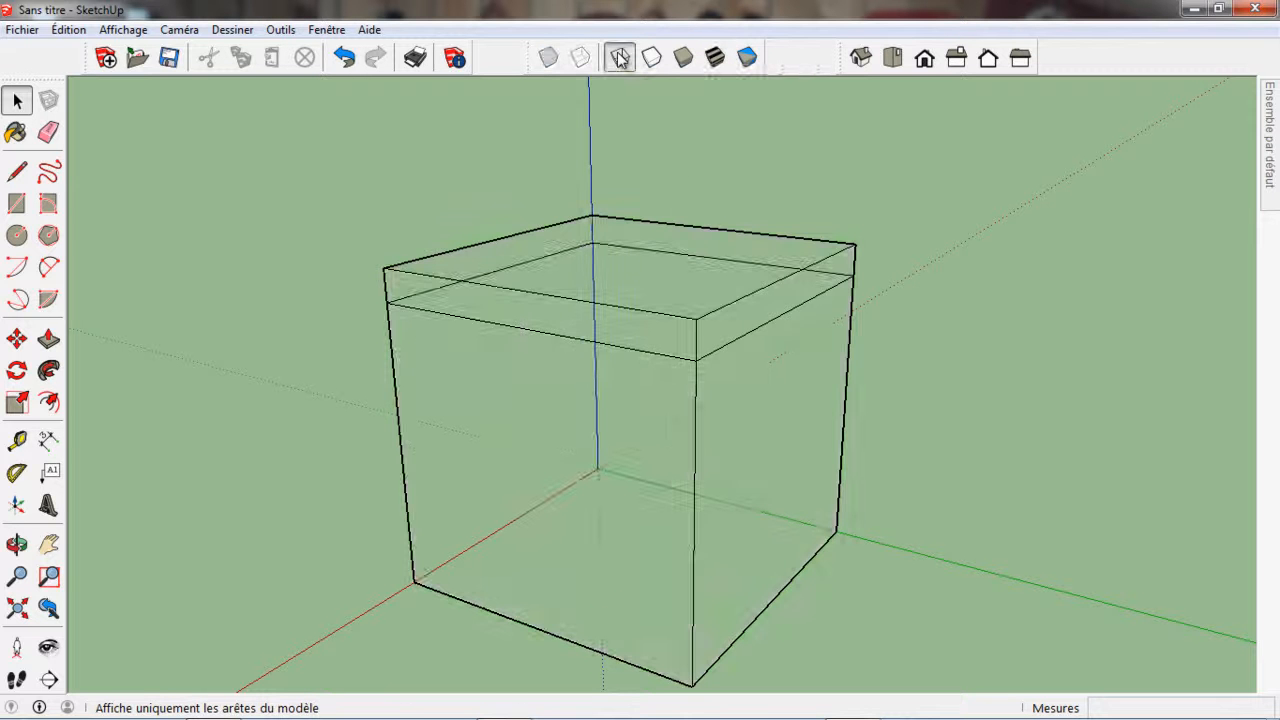
{"action": "middle_click_drag", "start_coordinate": [614, 351], "coordinate": [579, 372]}
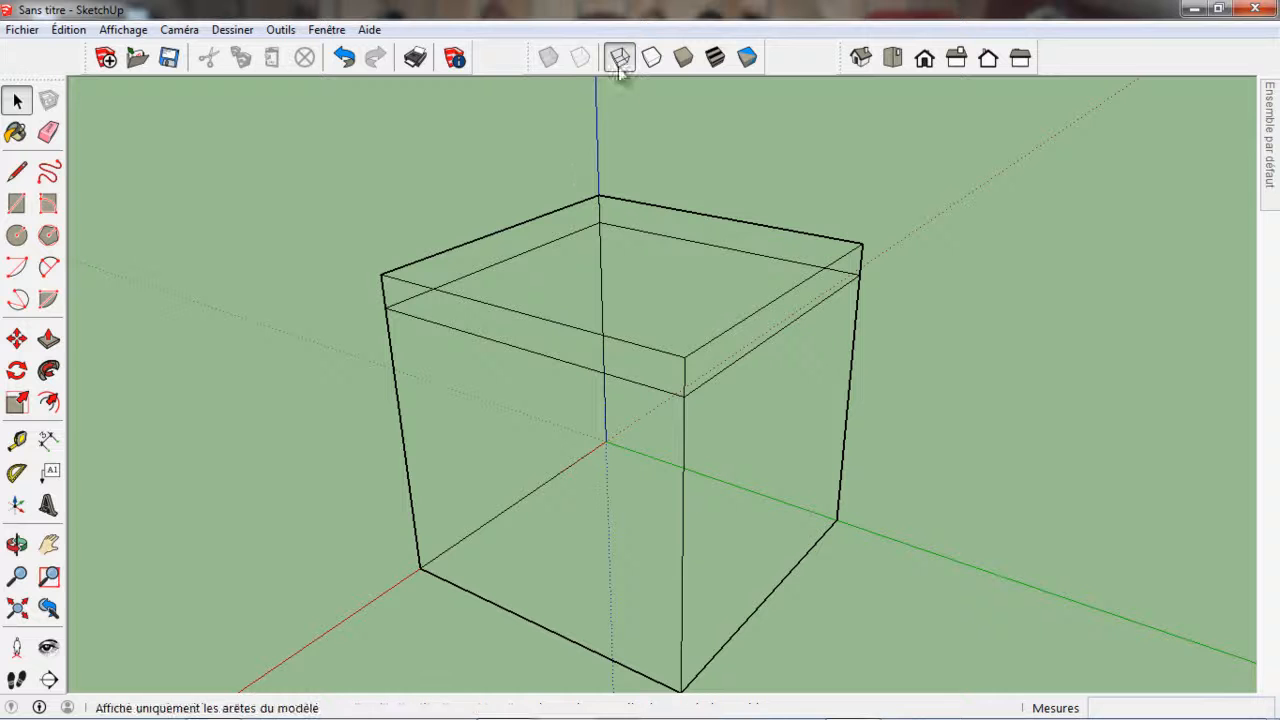
{"action": "left_click", "coordinate": [716, 57]}
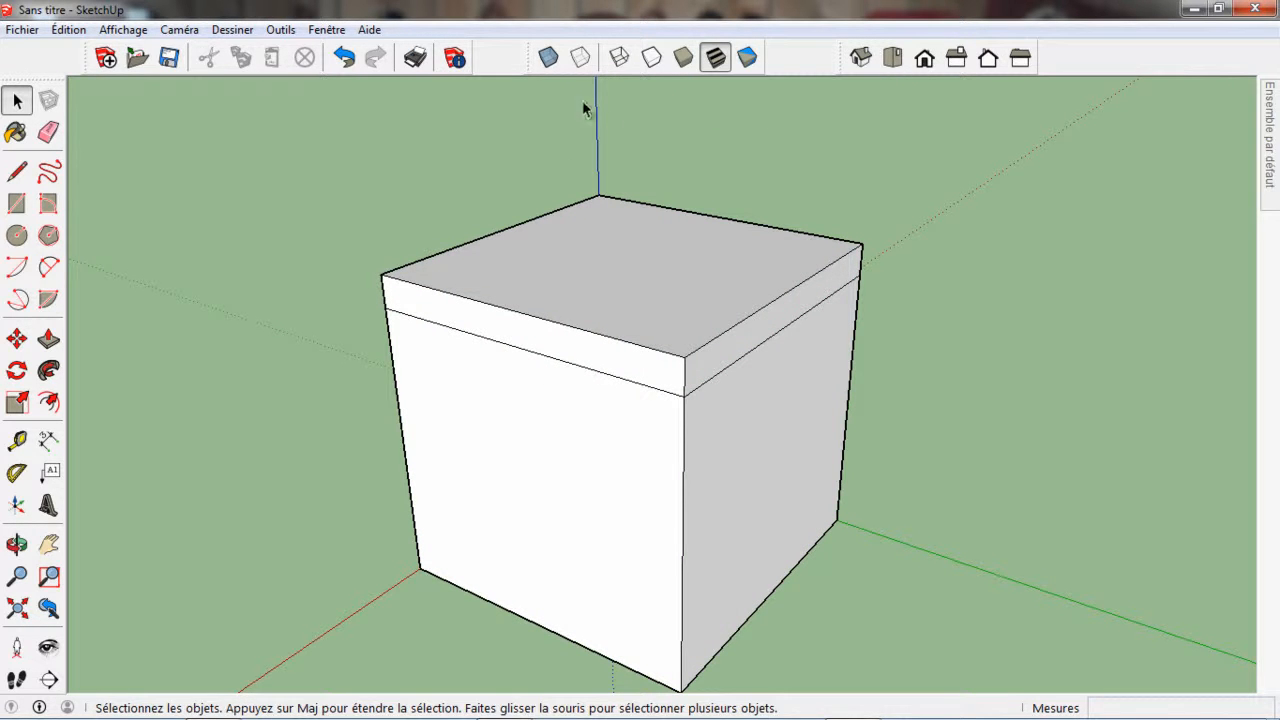
Examine the band around the cube from several sides with X-ray display turned on.
{"action": "left_click", "coordinate": [547, 57]}
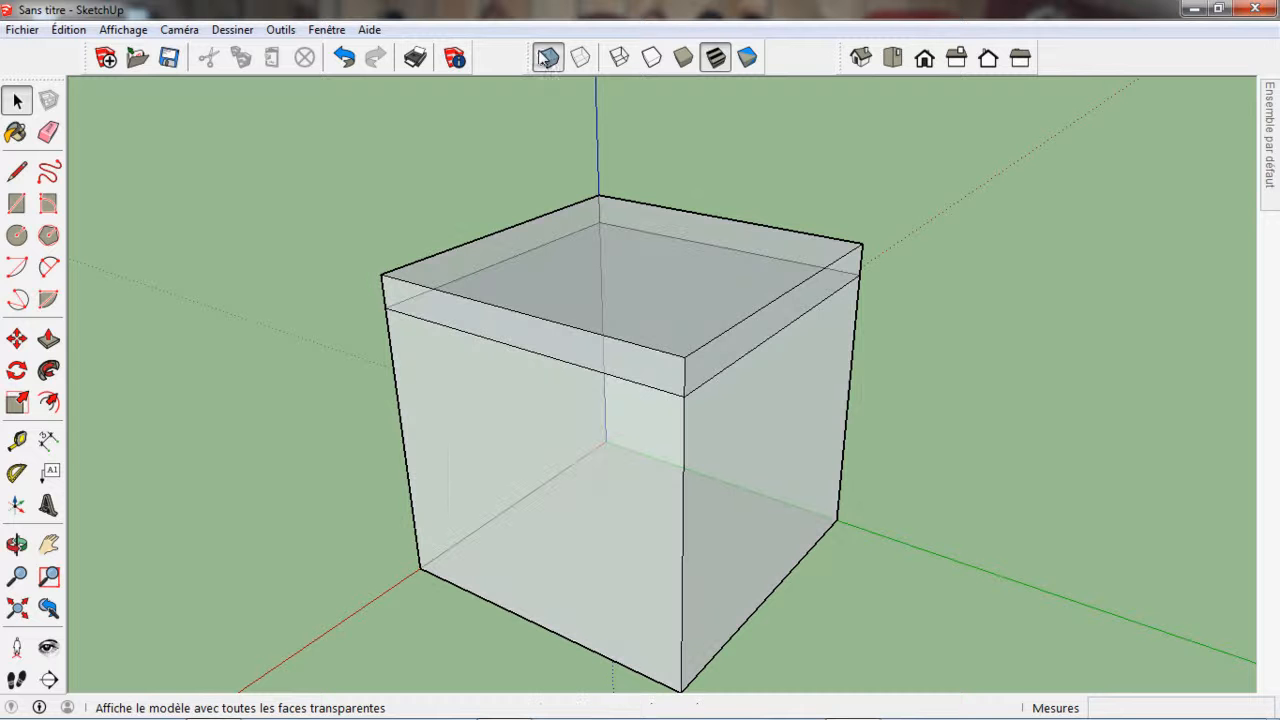
{"action": "middle_click_drag", "start_coordinate": [175, 385], "coordinate": [160, 381]}
{"action": "left_click_drag", "start_coordinate": [104, 330], "coordinate": [211, 375]}
{"action": "key", "text": "space"}
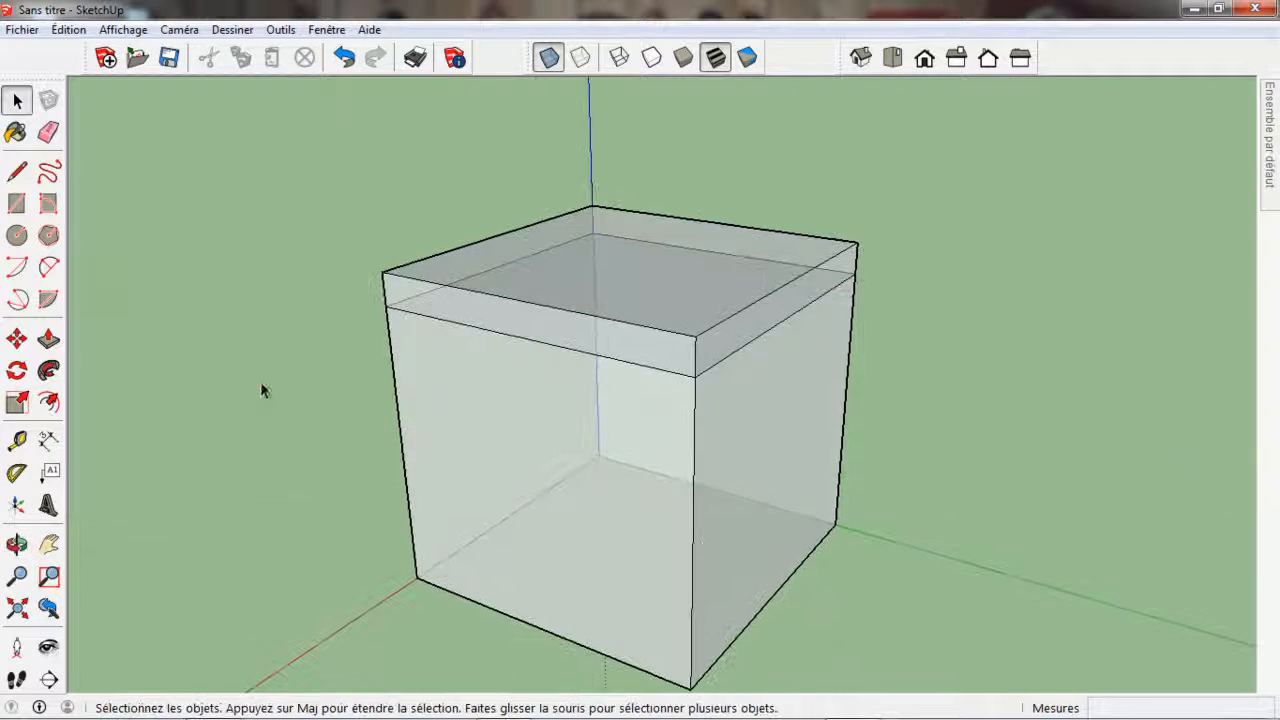
{"action": "middle_click_drag", "start_coordinate": [455, 445], "coordinate": [519, 493]}
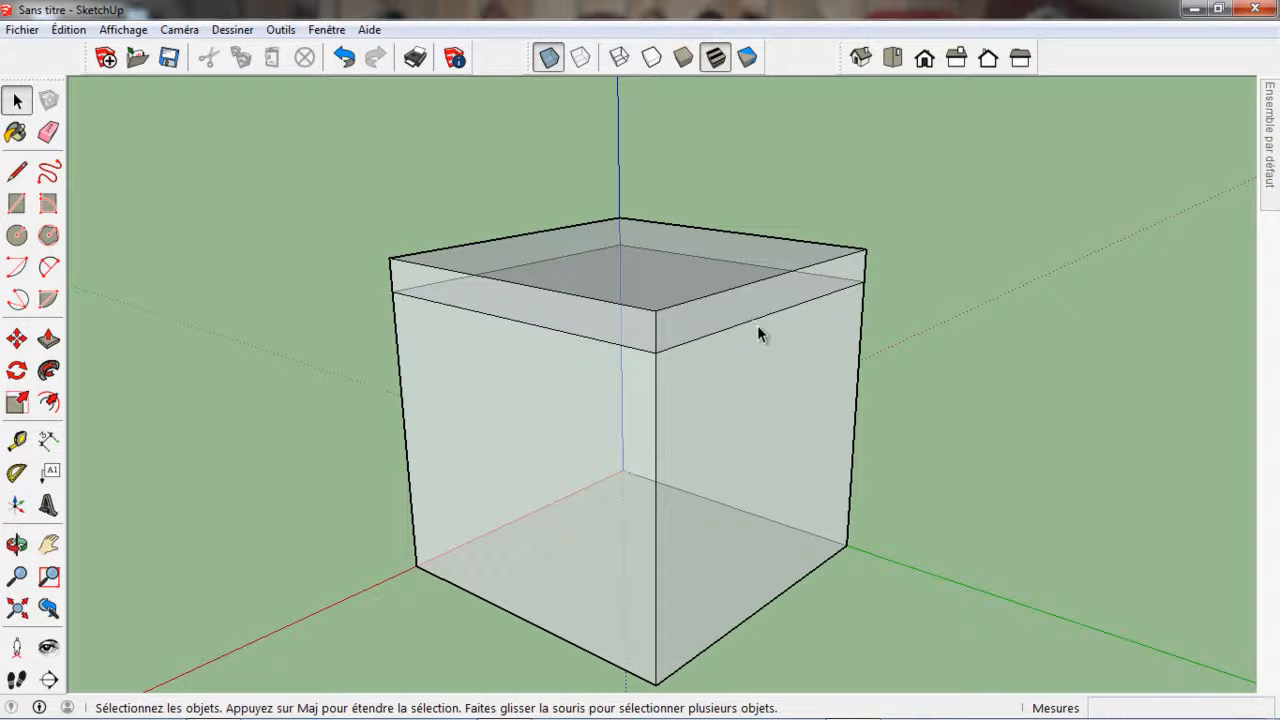
Turn off X-ray display, try erasing the band's dividing lines face by face around the cube, and undo the erasures.
{"action": "left_click", "coordinate": [49, 133]}
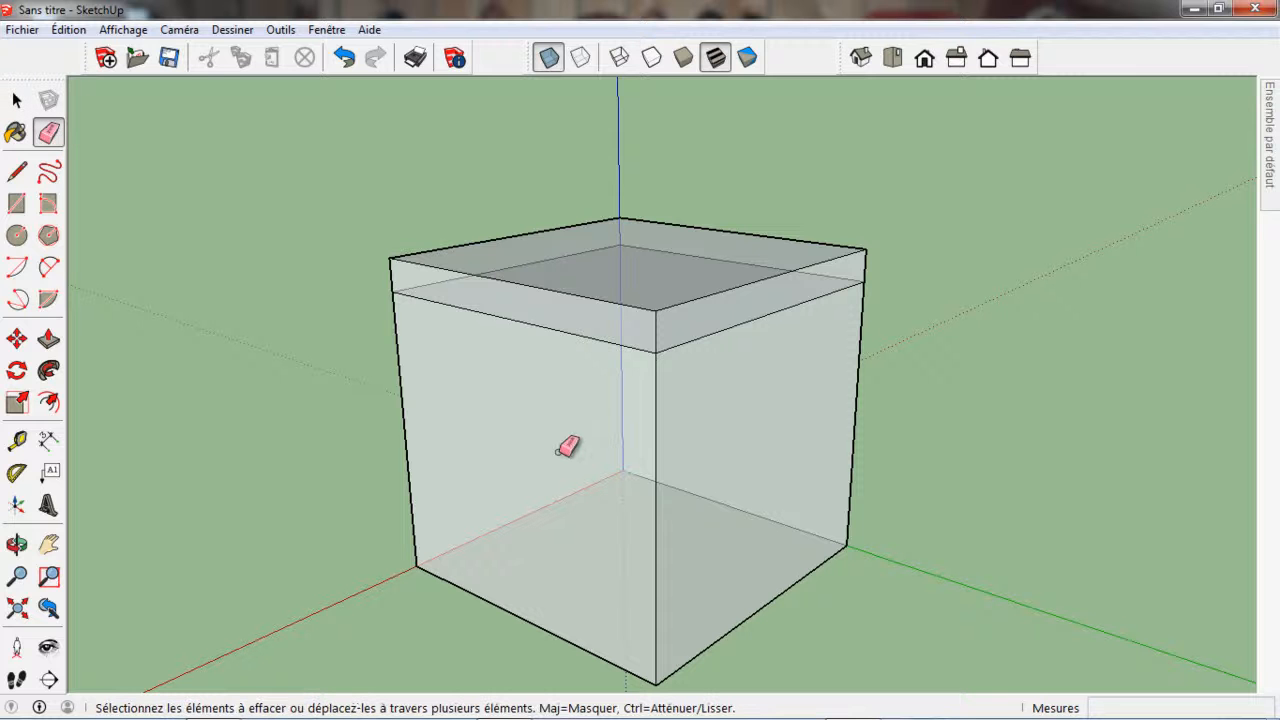
{"action": "left_click", "coordinate": [549, 58]}
{"action": "left_click", "coordinate": [586, 330]}
{"action": "left_click", "coordinate": [726, 328]}
{"action": "middle_click_drag", "start_coordinate": [894, 334], "coordinate": [217, 305]}
{"action": "middle_click_drag", "start_coordinate": [866, 320], "coordinate": [245, 352]}
{"action": "left_click", "coordinate": [715, 310]}
{"action": "middle_click_drag", "start_coordinate": [907, 339], "coordinate": [196, 327]}
{"action": "left_click", "coordinate": [343, 58]}
{"action": "left_click", "coordinate": [343, 58]}
{"action": "middle_click_drag", "start_coordinate": [380, 220], "coordinate": [843, 524]}
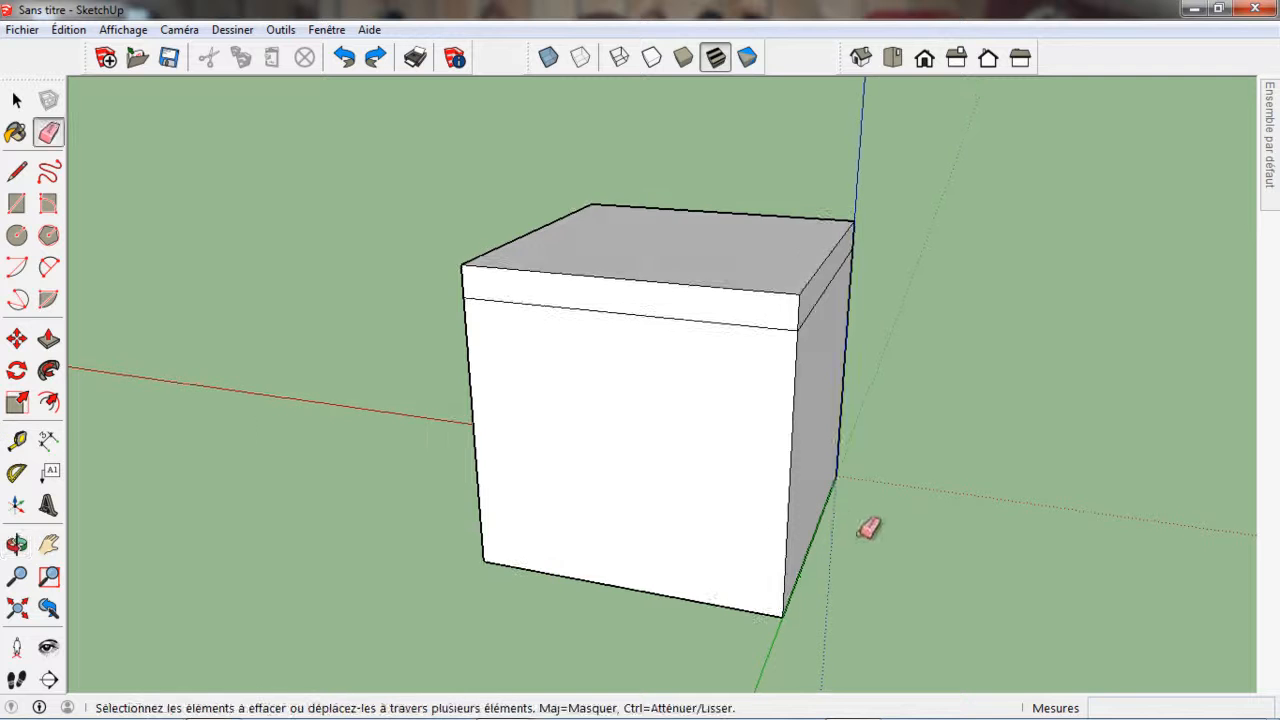
Turn on X-ray display, erase the four dividing lines around the cube, and restore opaque faces.
{"action": "middle_click_drag", "start_coordinate": [749, 489], "coordinate": [690, 425]}
{"action": "left_click", "coordinate": [550, 58]}
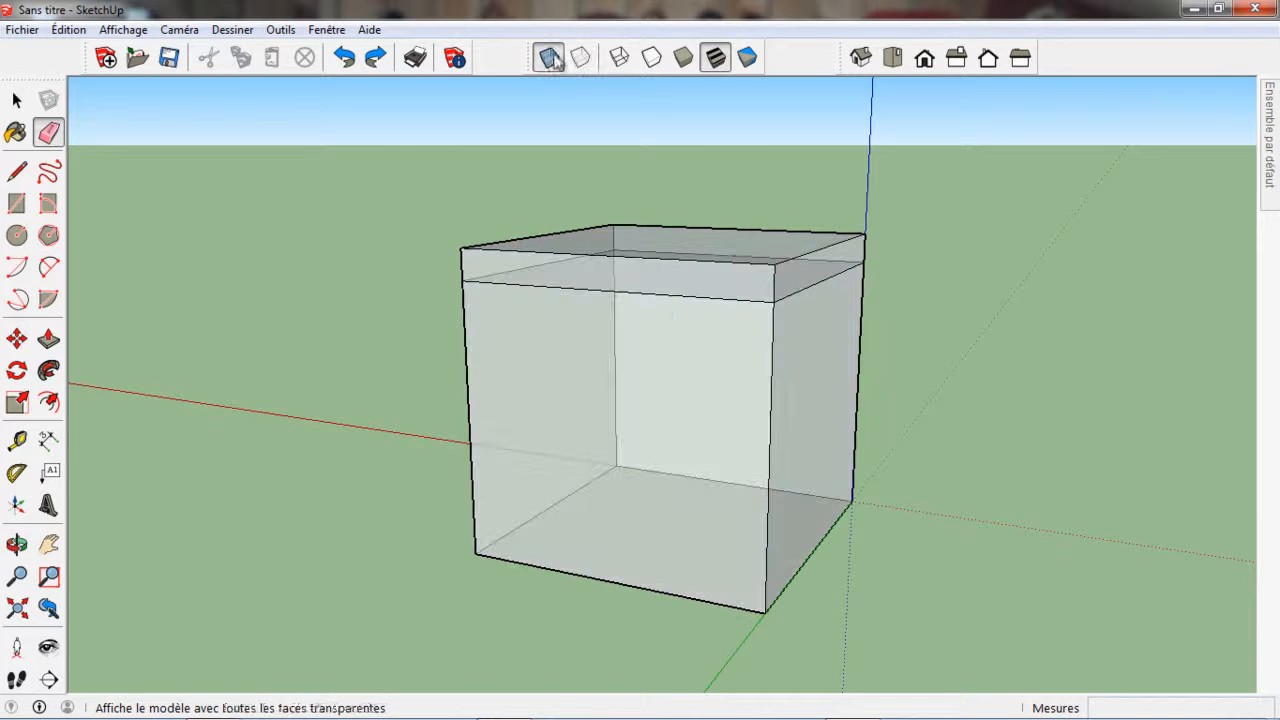
{"action": "mouse_move", "coordinate": [751, 346]}
{"action": "middle_mouse_down"}
{"action": "mouse_move", "coordinate": [777, 480]}
{"action": "mouse_move", "coordinate": [801, 411]}
{"action": "mouse_move", "coordinate": [811, 303]}
{"action": "mouse_move", "coordinate": [803, 476]}
{"action": "mouse_move", "coordinate": [820, 474]}
{"action": "middle_mouse_up"}
{"action": "key", "text": "e"}
{"action": "left_click_drag", "start_coordinate": [740, 366], "coordinate": [738, 375]}
{"action": "left_click", "coordinate": [720, 210]}
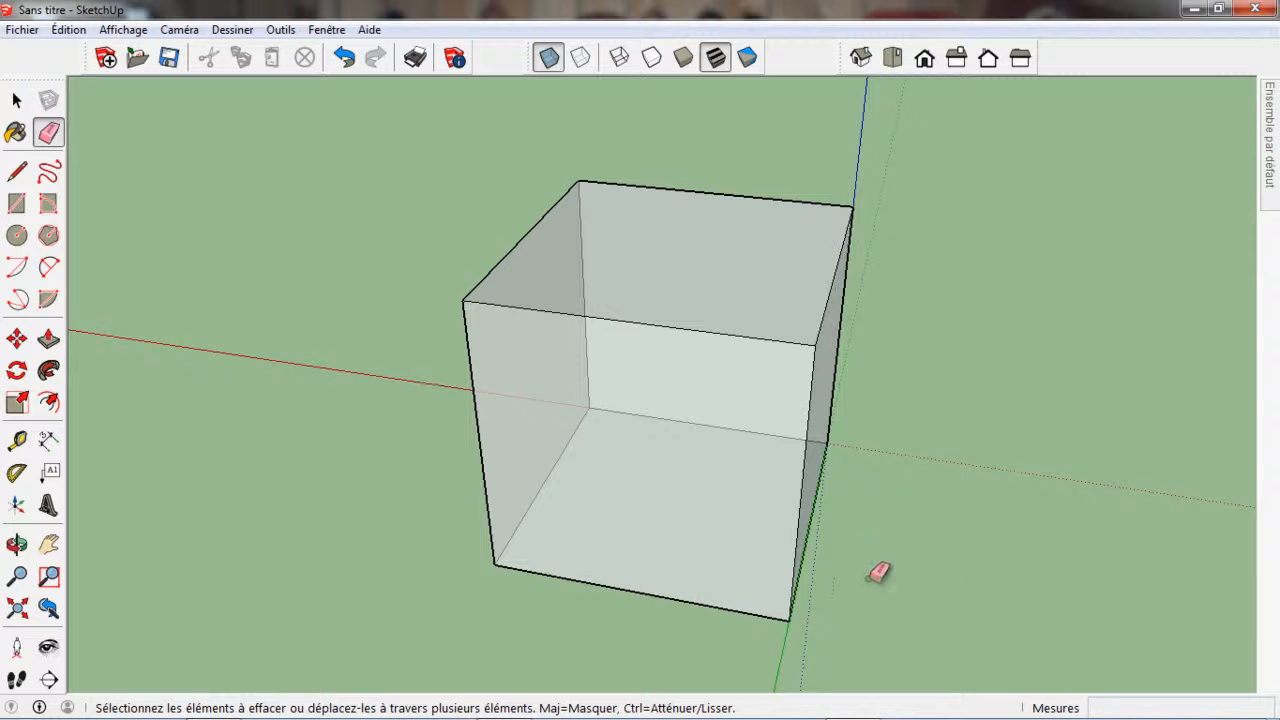
{"action": "left_click", "coordinate": [548, 57]}
{"action": "mouse_move", "coordinate": [857, 451]}
{"action": "middle_mouse_down"}
{"action": "mouse_move", "coordinate": [810, 395]}
{"action": "mouse_move", "coordinate": [814, 360]}
{"action": "middle_mouse_up"}
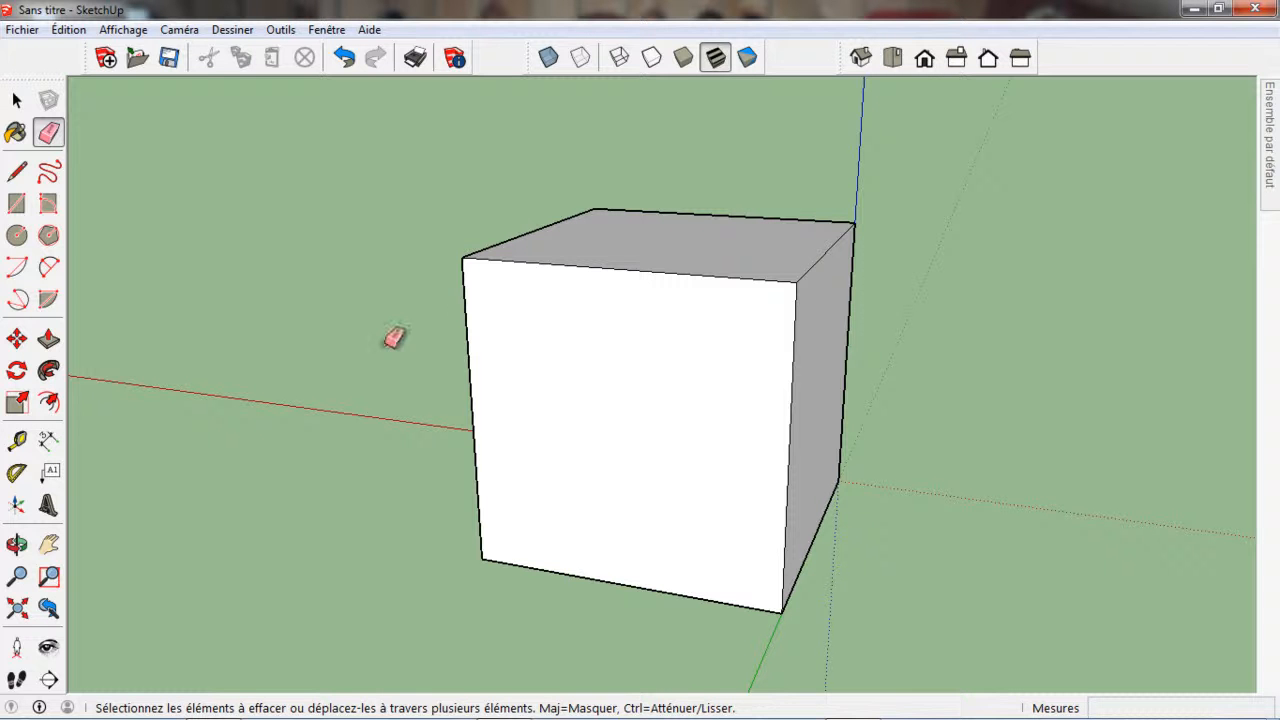
Select the cube's top face together with its four bounding edges.
{"action": "left_click", "coordinate": [49, 341]}
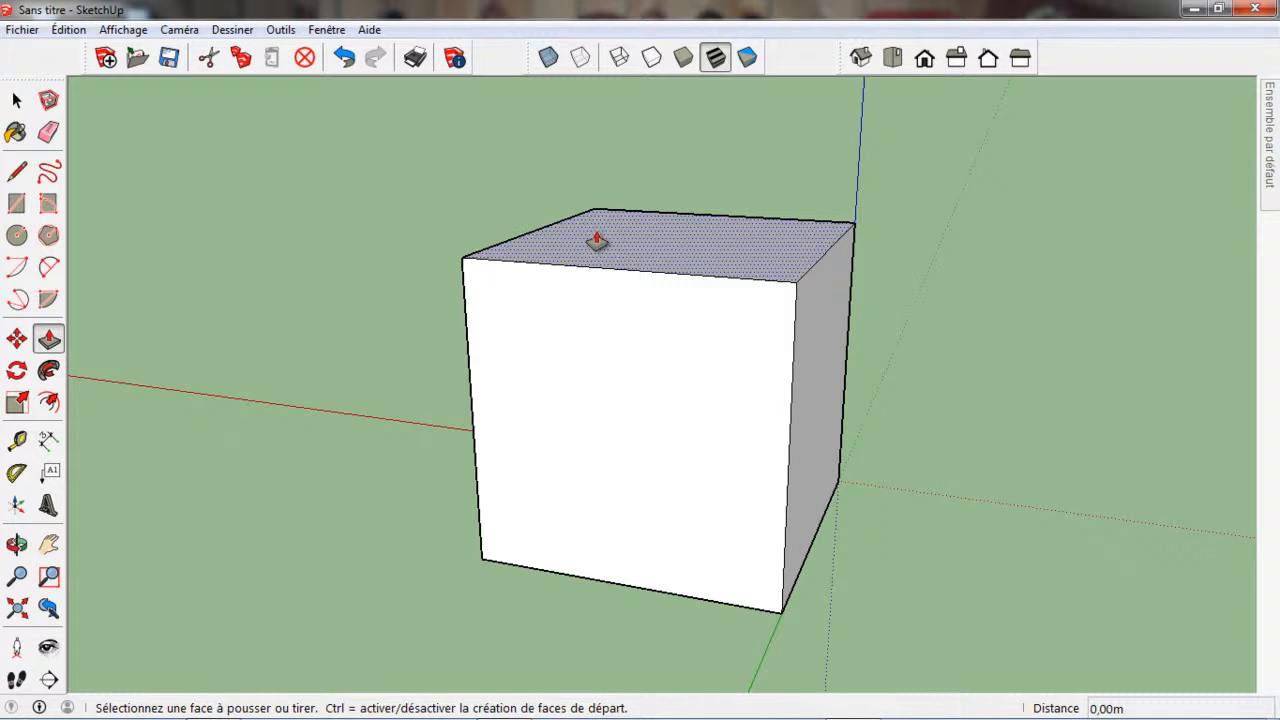
{"action": "left_click", "coordinate": [17, 100]}
{"action": "middle_click_drag", "start_coordinate": [520, 410], "coordinate": [423, 429]}
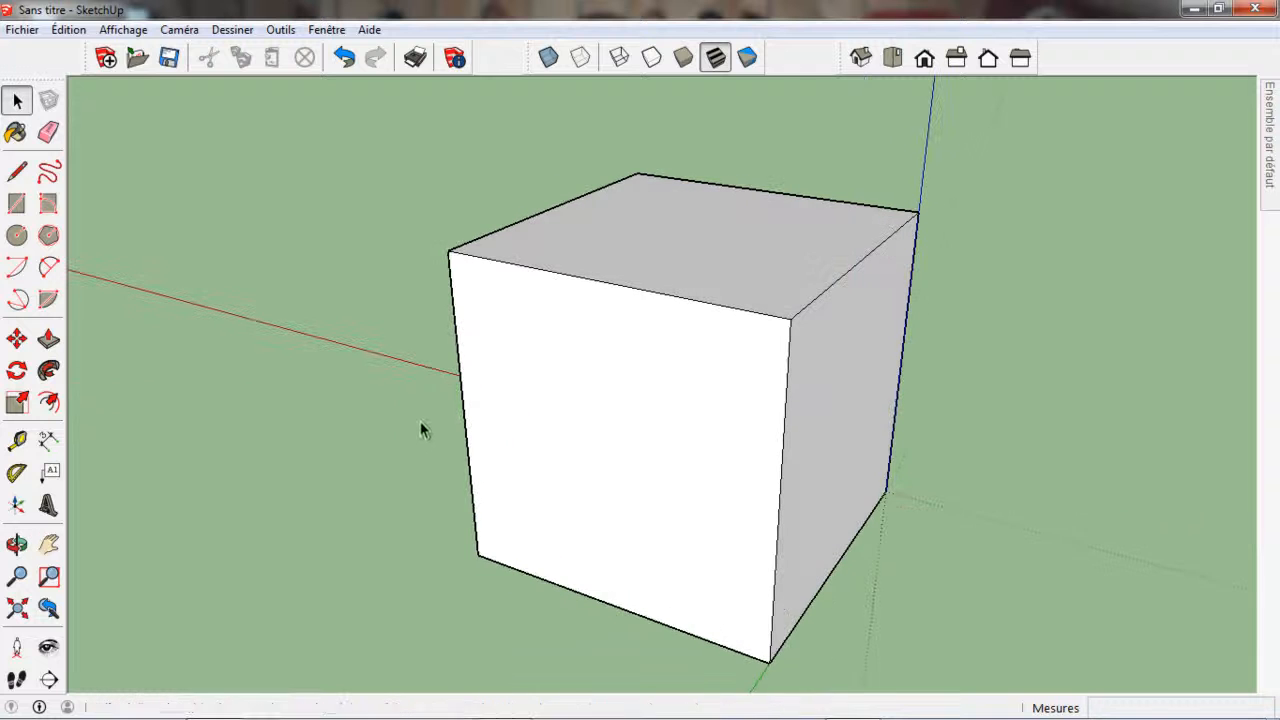
{"action": "left_click", "coordinate": [686, 239]}
{"action": "middle_click_drag", "start_coordinate": [848, 469], "coordinate": [835, 495]}
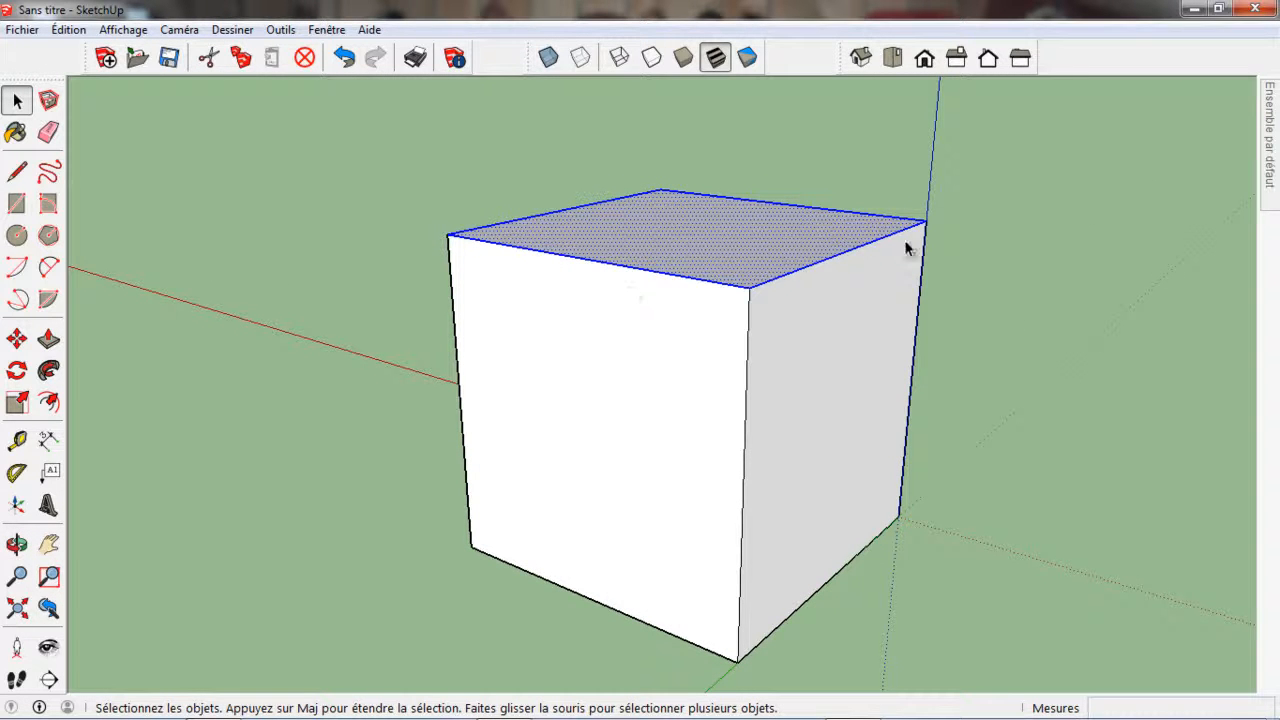
Copy the selected top face and its edges 10 cm down along the cube's front vertical edge.
{"action": "left_click", "coordinate": [16, 339]}
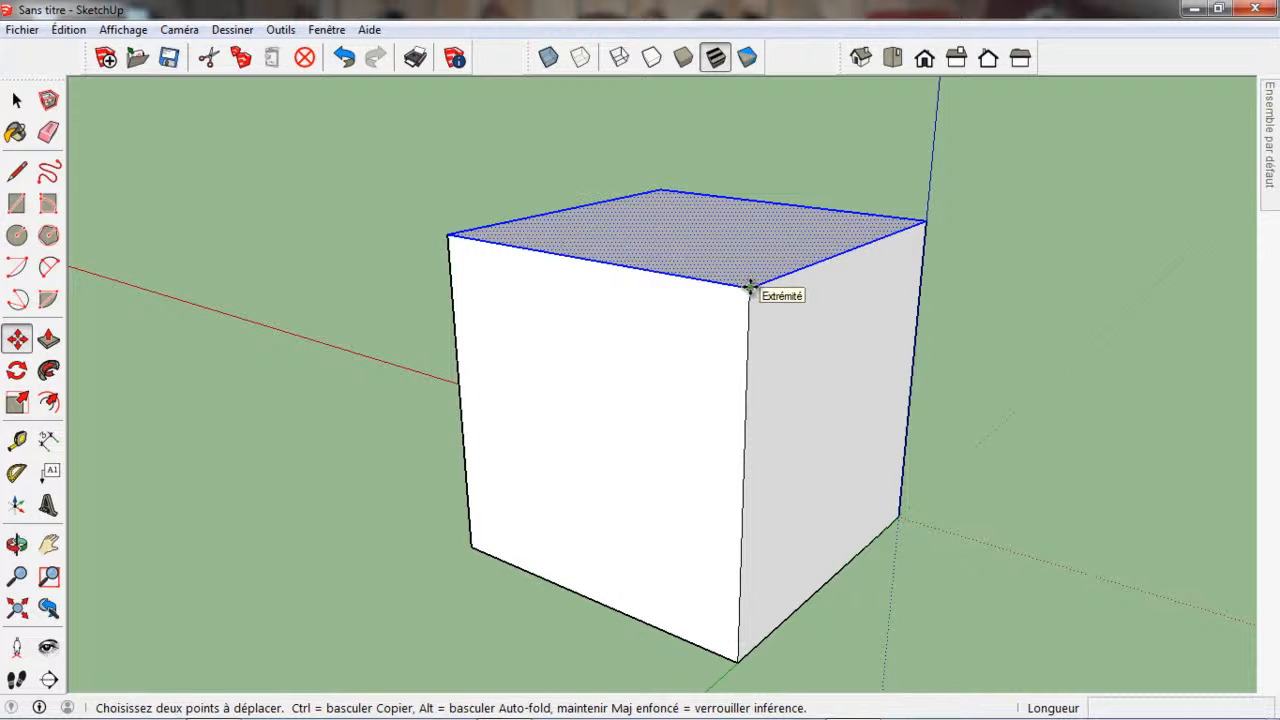
{"action": "key", "text": "o"}
{"action": "left_click_drag", "start_coordinate": [724, 340], "coordinate": [771, 323]}
{"action": "key", "text": "m"}
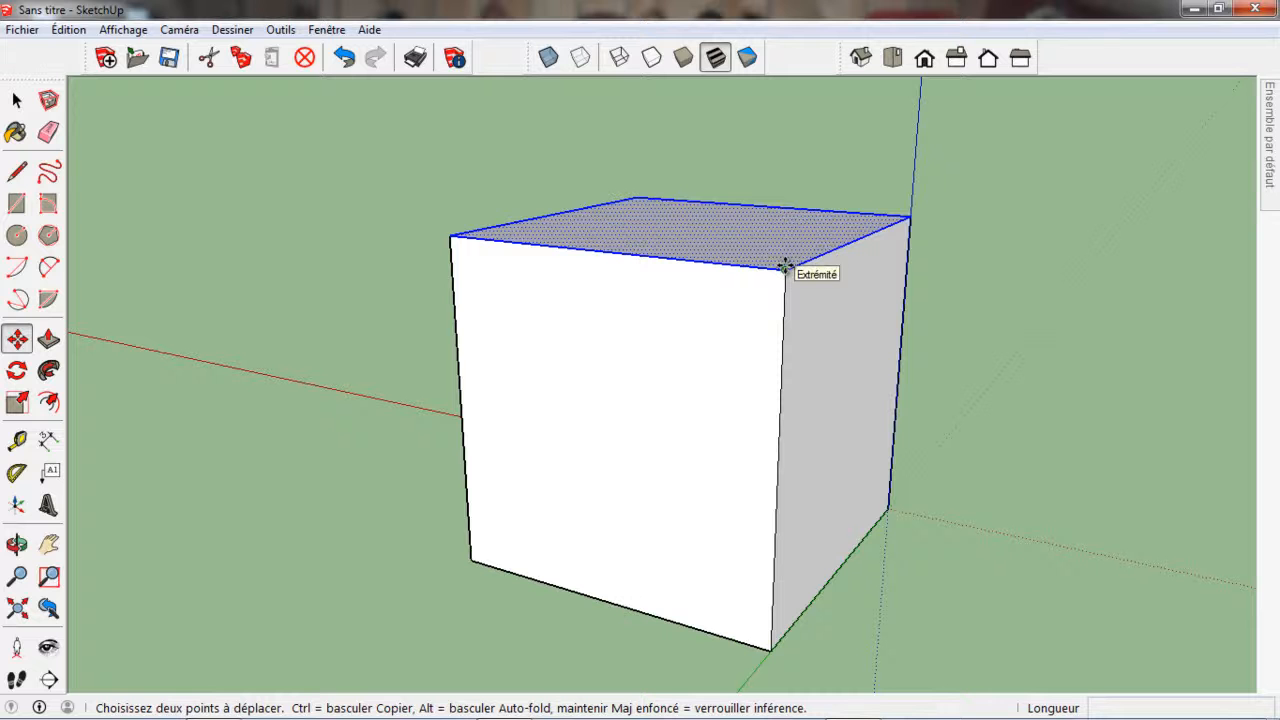
{"action": "left_click", "coordinate": [786, 280]}
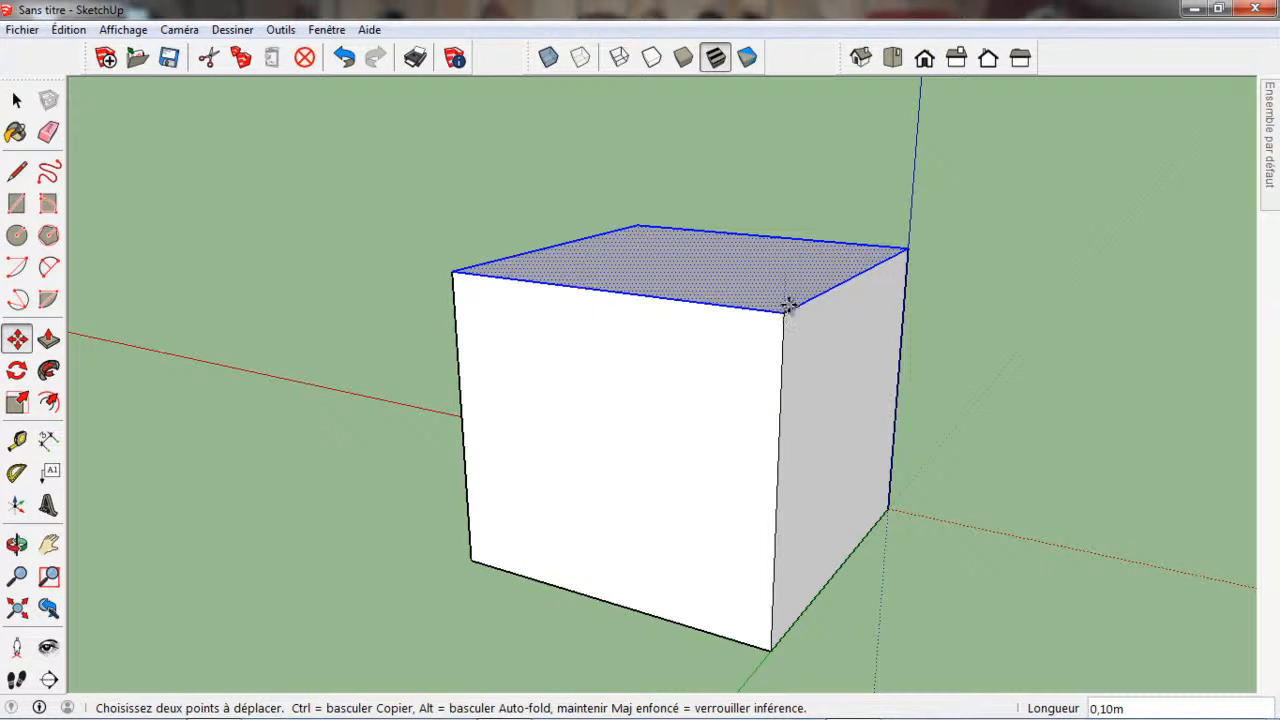
{"action": "key", "text": "ctrl"}
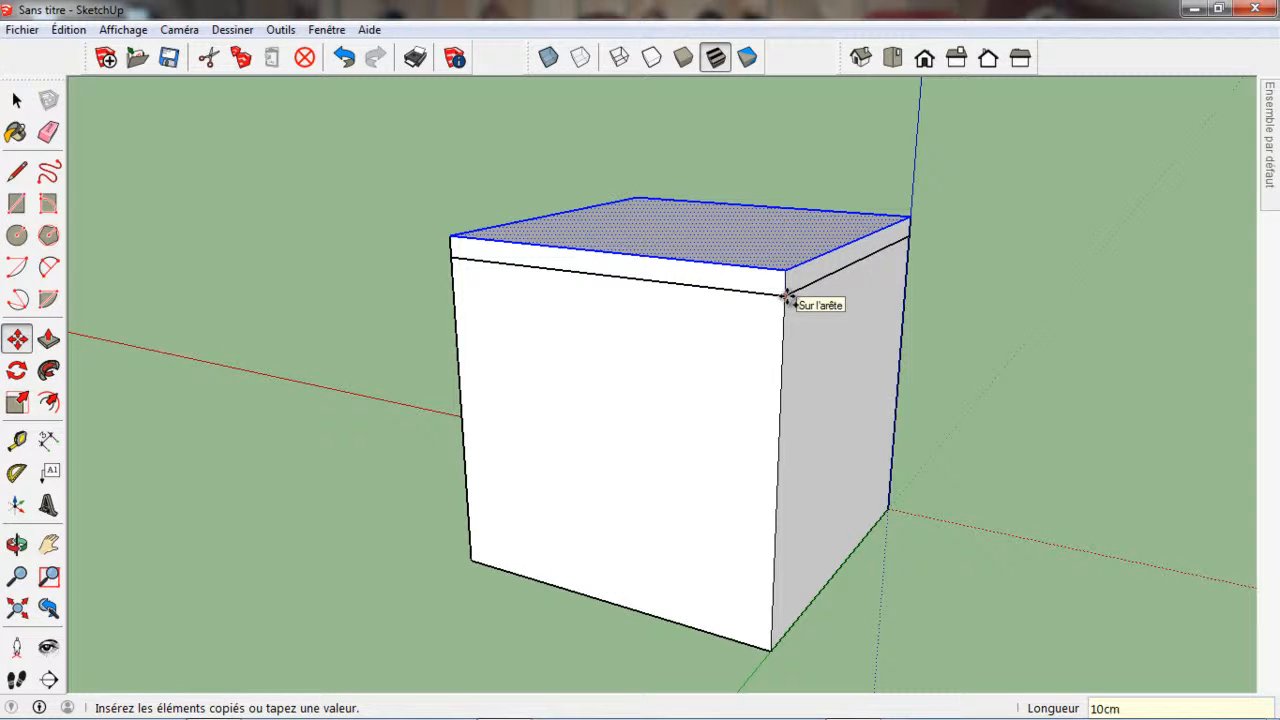
{"action": "left_click", "coordinate": [787, 297]}
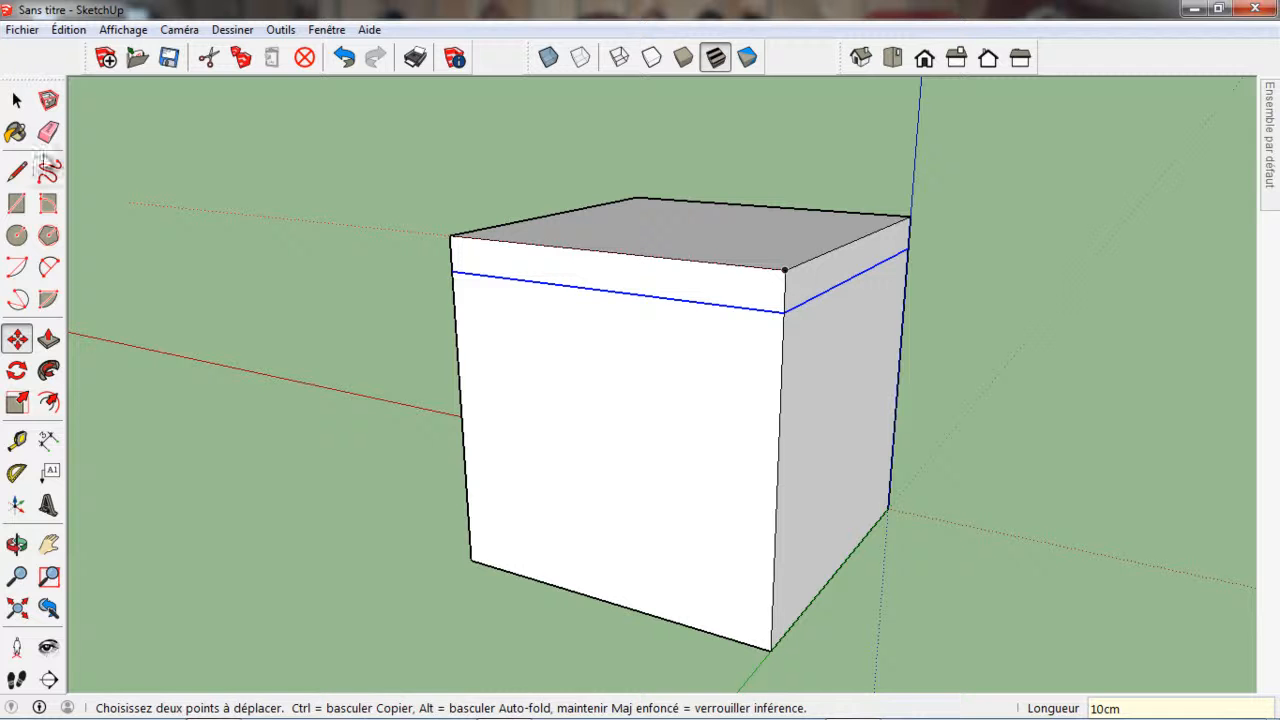
Deselect everything and examine the copied lines around the cube in X-ray display, restoring opaque faces.
{"action": "left_click", "coordinate": [16, 100]}
{"action": "left_click", "coordinate": [147, 155]}
{"action": "middle_click_drag", "start_coordinate": [467, 342], "coordinate": [503, 314]}
{"action": "left_click", "coordinate": [548, 57]}
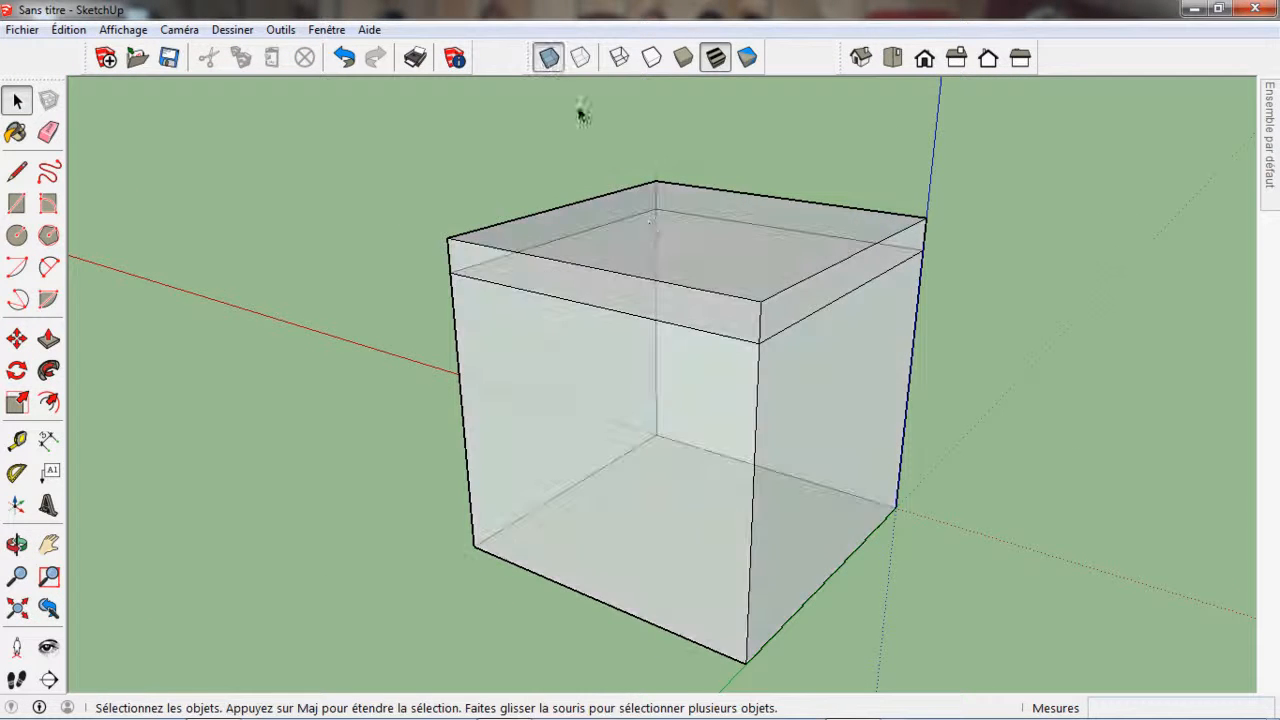
{"action": "middle_click_drag", "start_coordinate": [783, 430], "coordinate": [751, 427]}
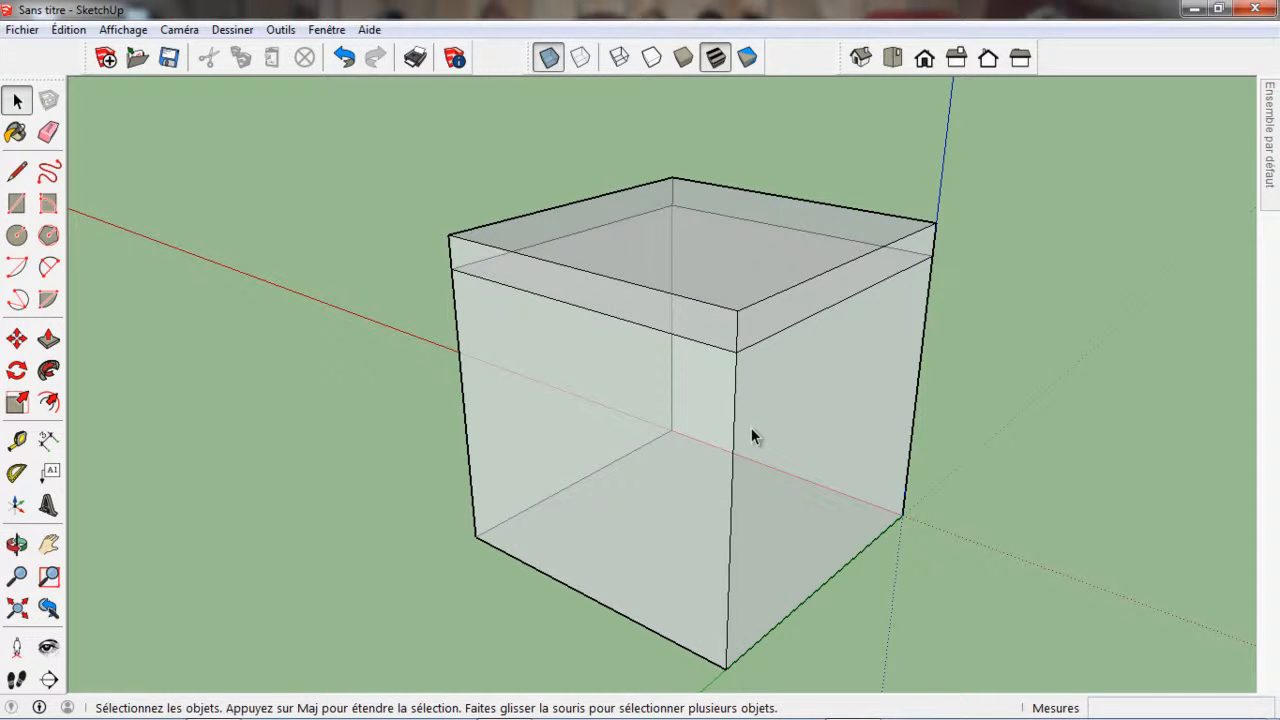
{"action": "left_click", "coordinate": [548, 58]}
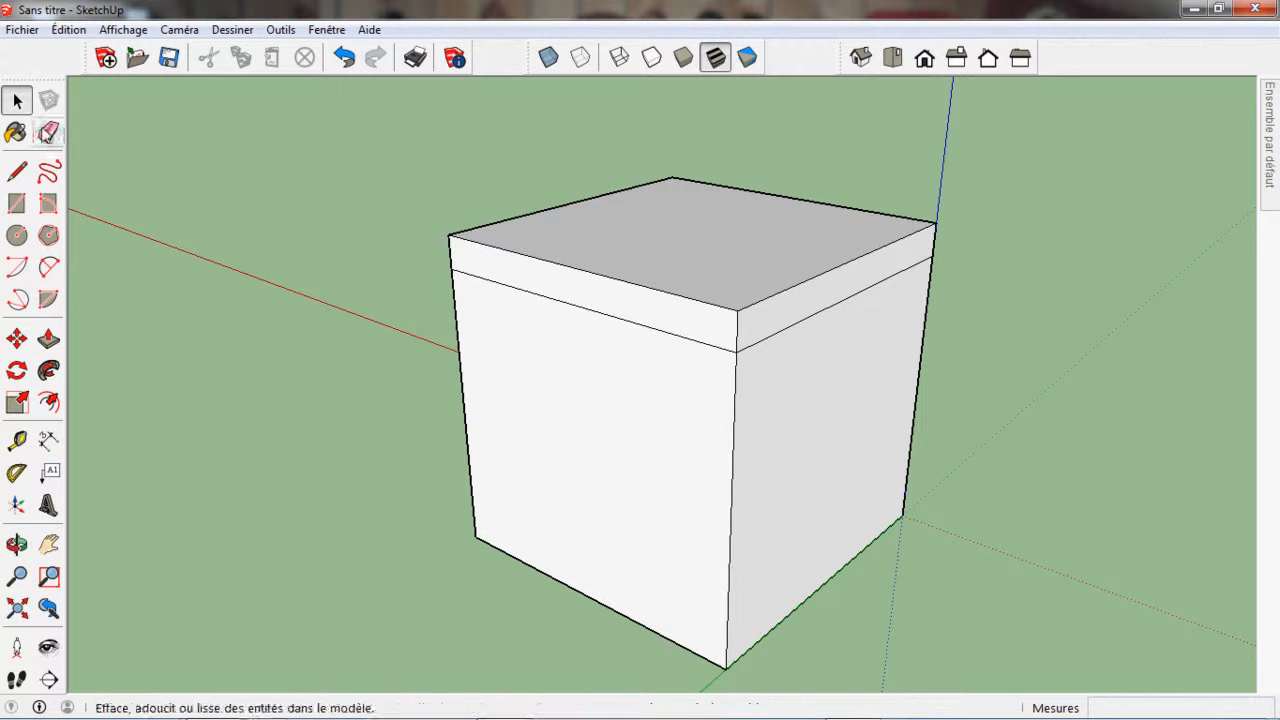
Undo the copy of the top outline on the cube.
{"action": "left_click", "coordinate": [344, 57]}
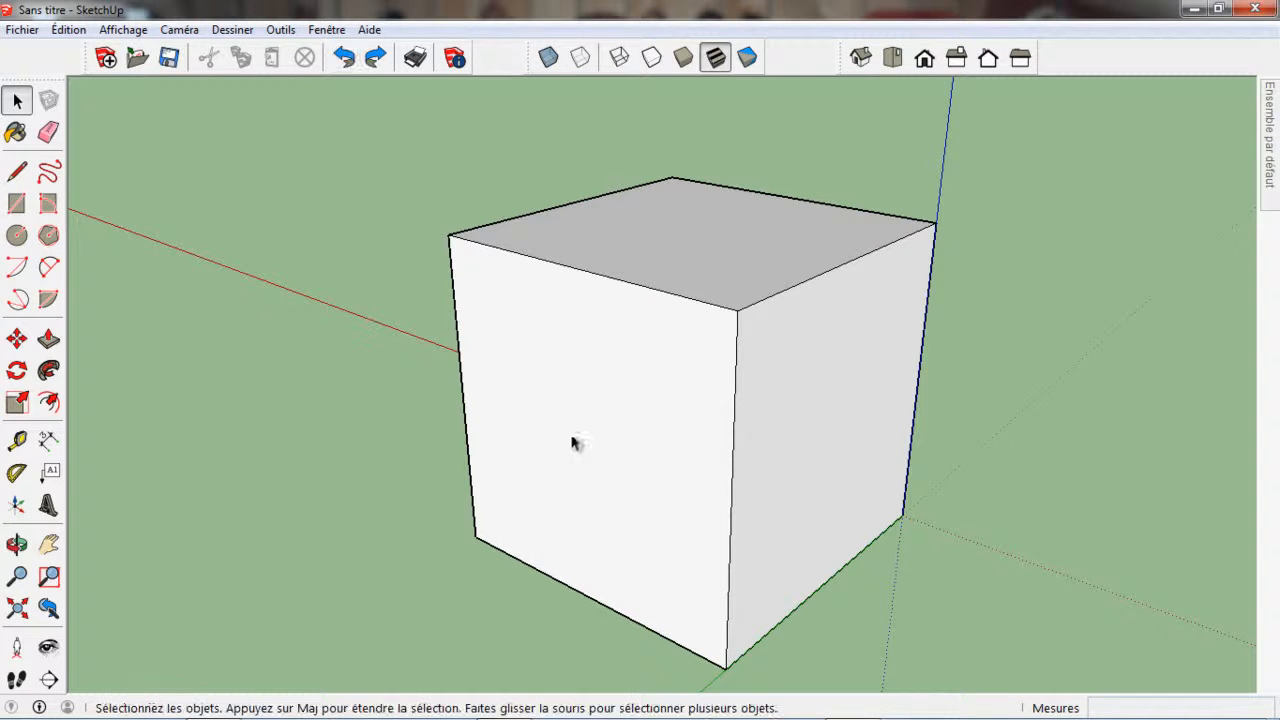
{"action": "middle_click_drag", "start_coordinate": [492, 428], "coordinate": [491, 409]}
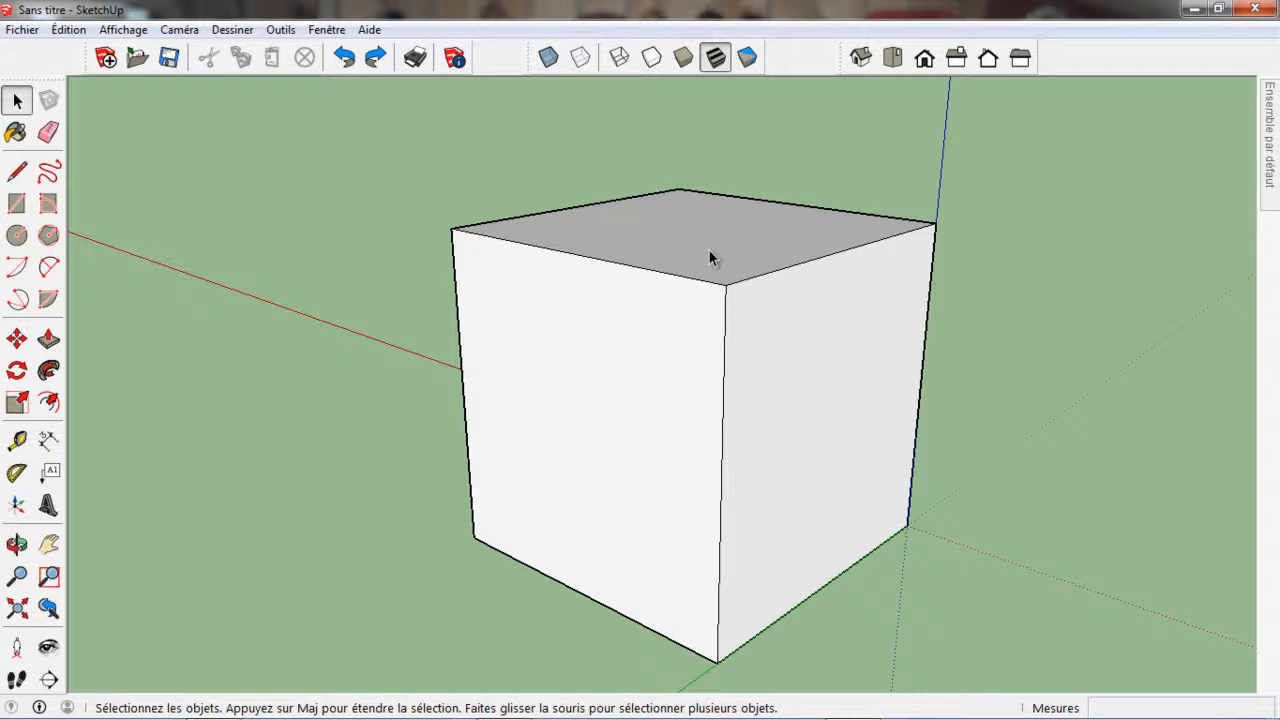
{"action": "middle_click_drag", "start_coordinate": [577, 560], "coordinate": [705, 504]}
{"action": "middle_click_drag", "start_coordinate": [674, 417], "coordinate": [670, 368]}
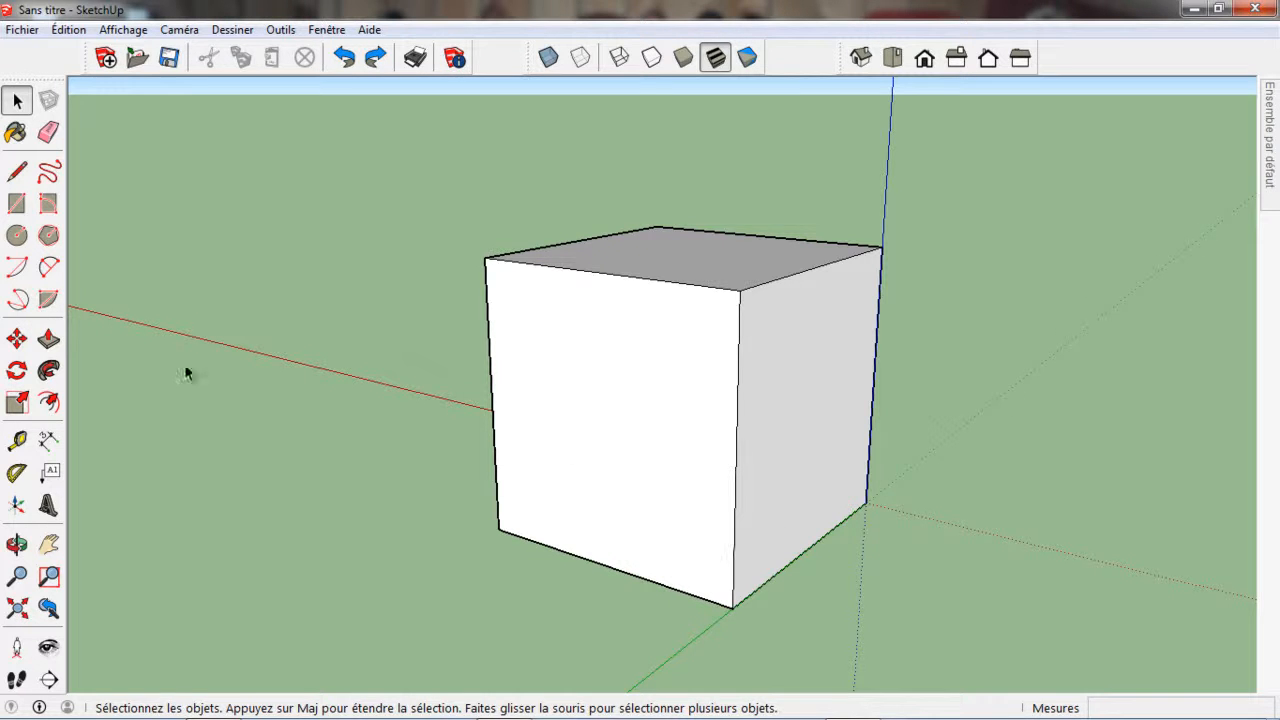
Push the cube's top face down about 0.26 m and again 0.60 m with new-face creation, and undo both pushes.
{"action": "left_click", "coordinate": [48, 339]}
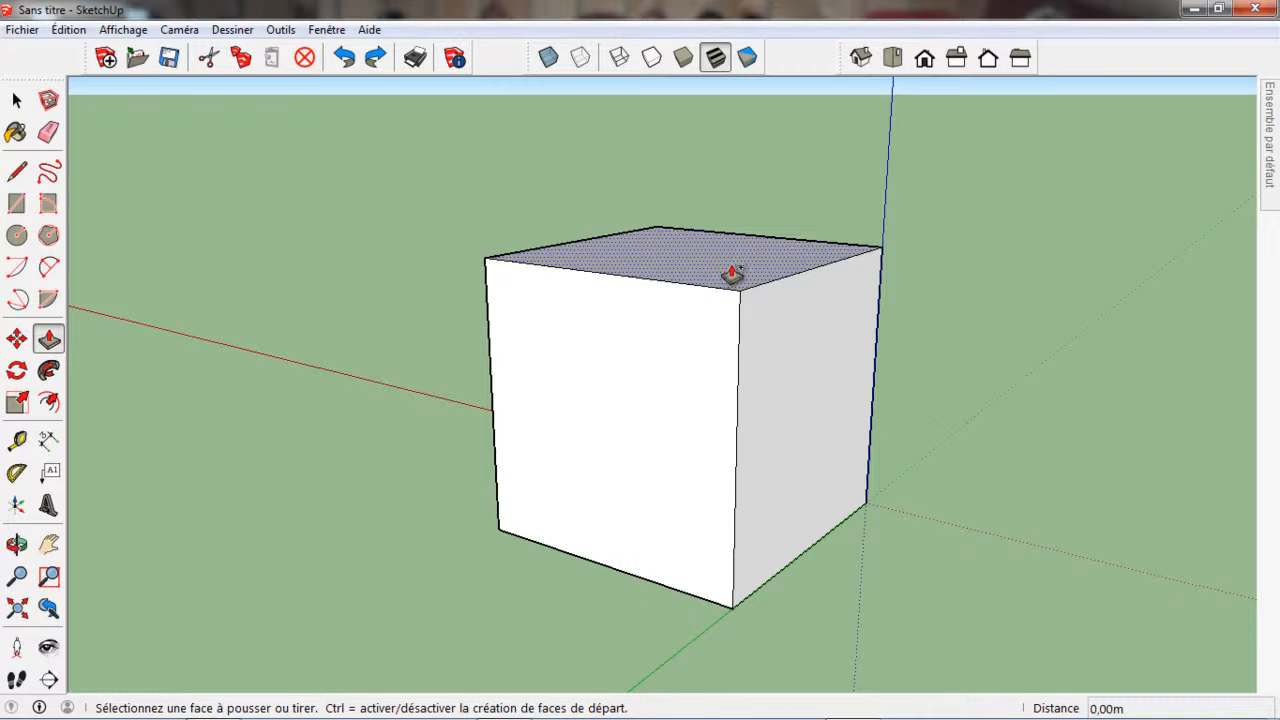
{"action": "left_click", "coordinate": [732, 273]}
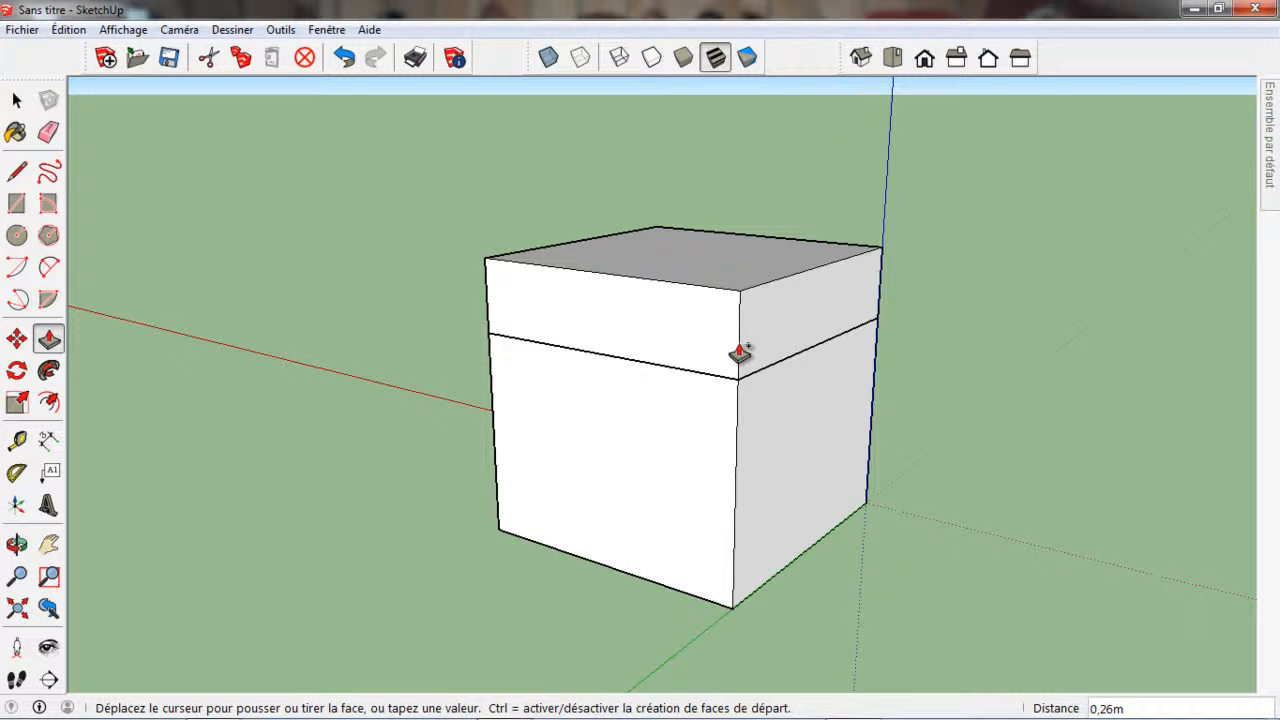
{"action": "left_click", "coordinate": [740, 352]}
{"action": "left_click", "coordinate": [721, 273]}
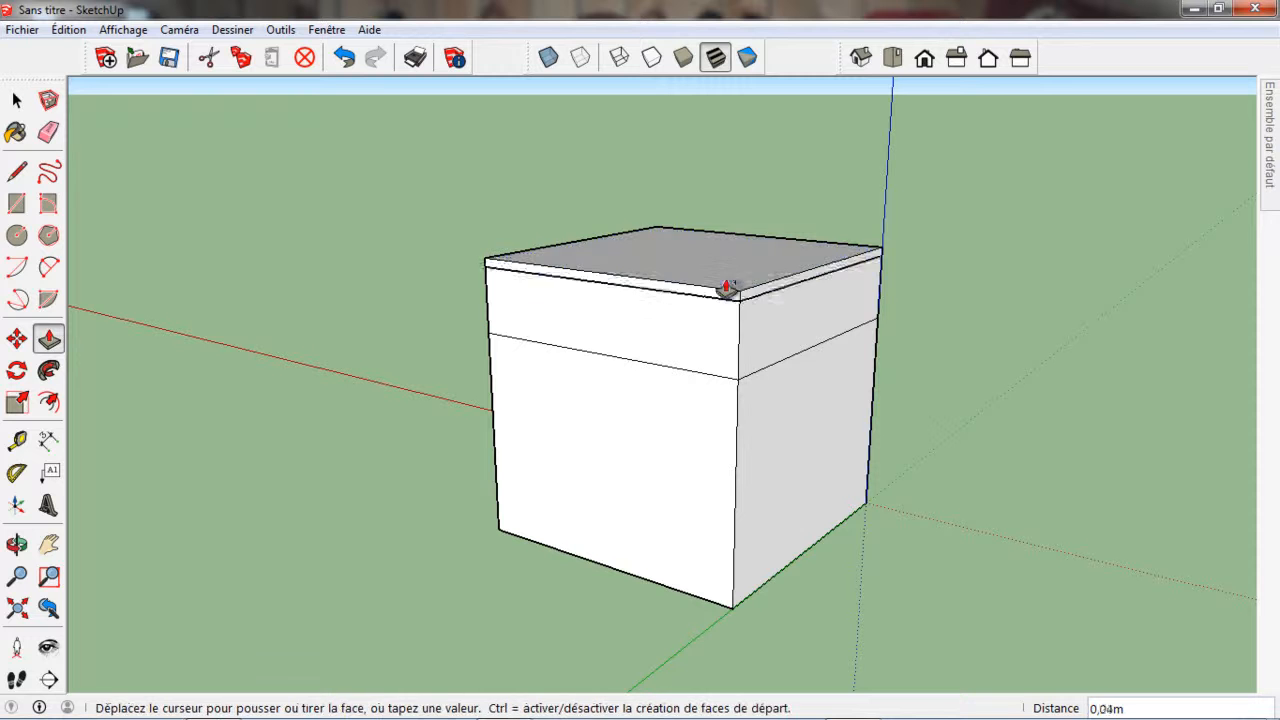
{"action": "left_click", "coordinate": [737, 449]}
{"action": "middle_click_drag", "start_coordinate": [620, 534], "coordinate": [603, 640]}
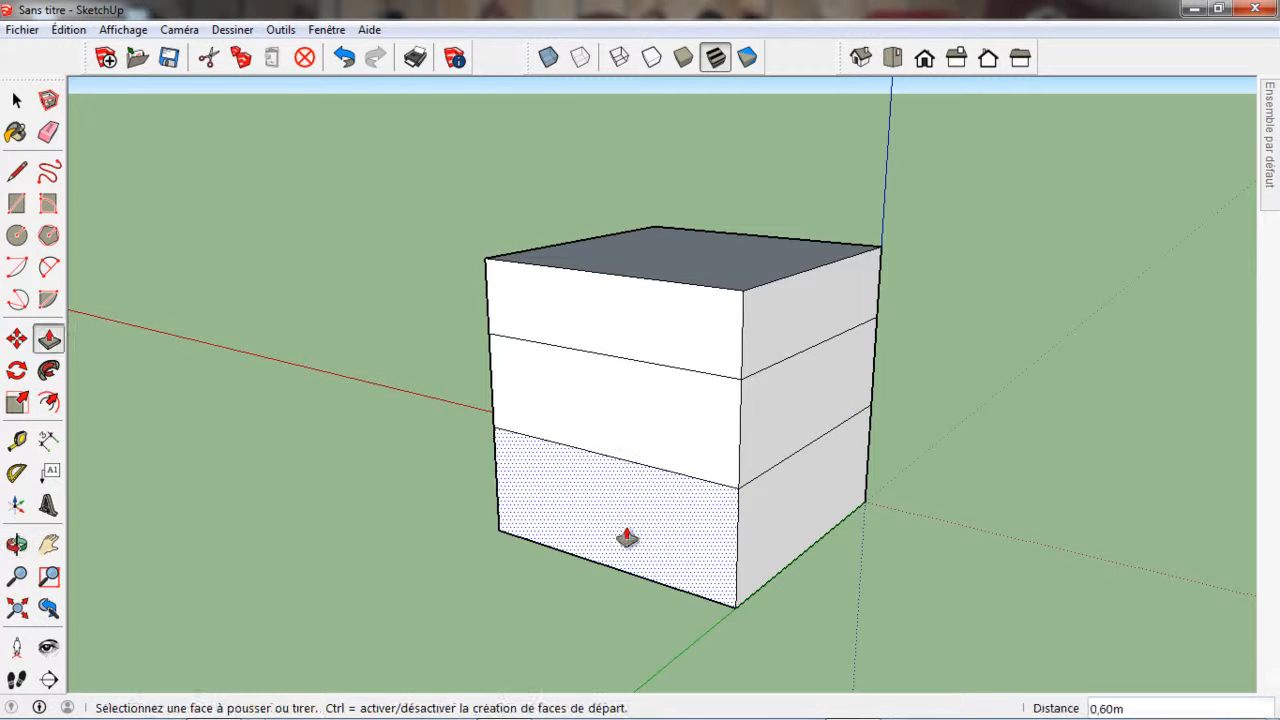
{"action": "left_click", "coordinate": [344, 57]}
{"action": "left_click", "coordinate": [344, 57]}
Select the plain cube's top face along with its surrounding edges.
{"action": "left_click", "coordinate": [16, 100]}
{"action": "middle_click_drag", "start_coordinate": [273, 251], "coordinate": [551, 399]}
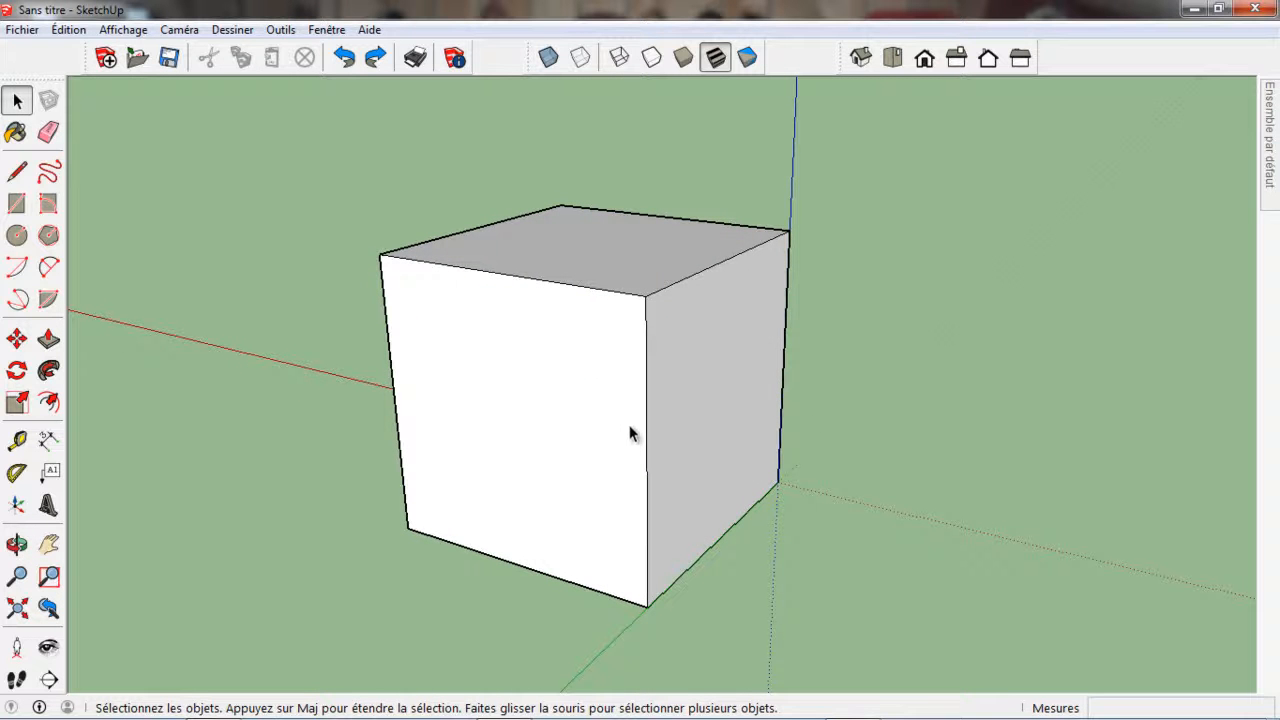
{"action": "left_click", "coordinate": [646, 383]}
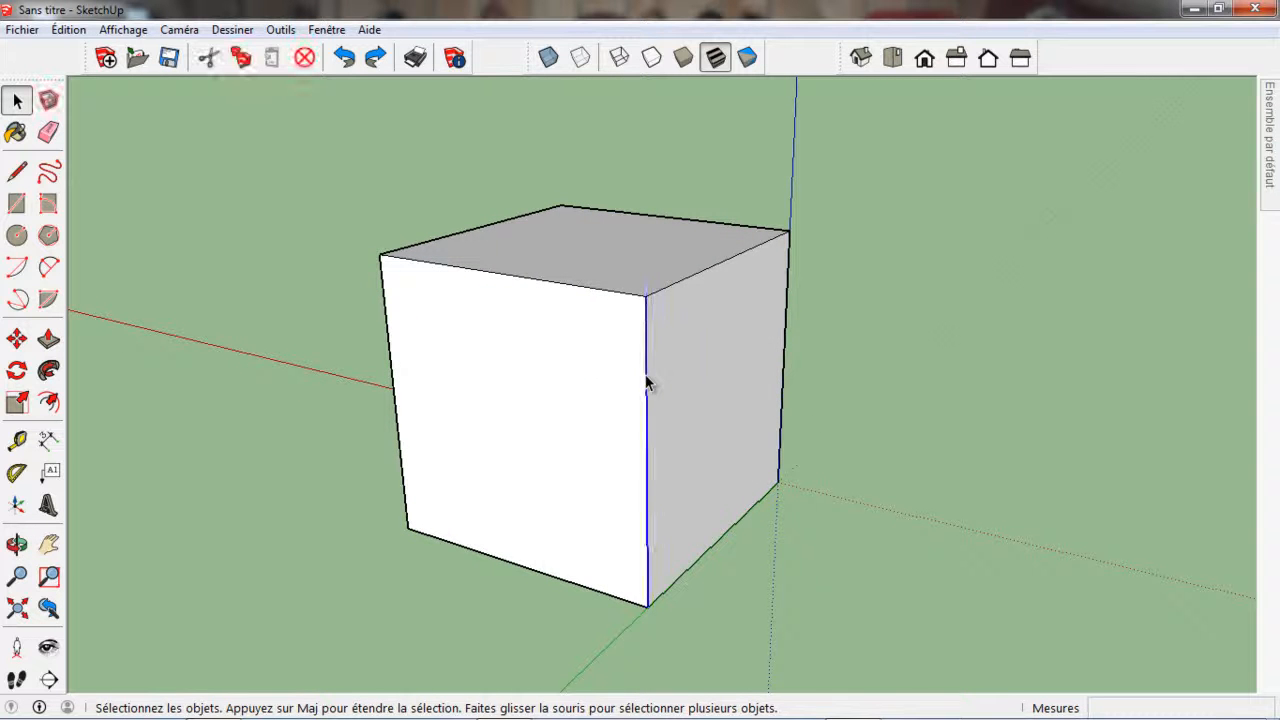
{"action": "middle_click_drag", "start_coordinate": [646, 383], "coordinate": [679, 363]}
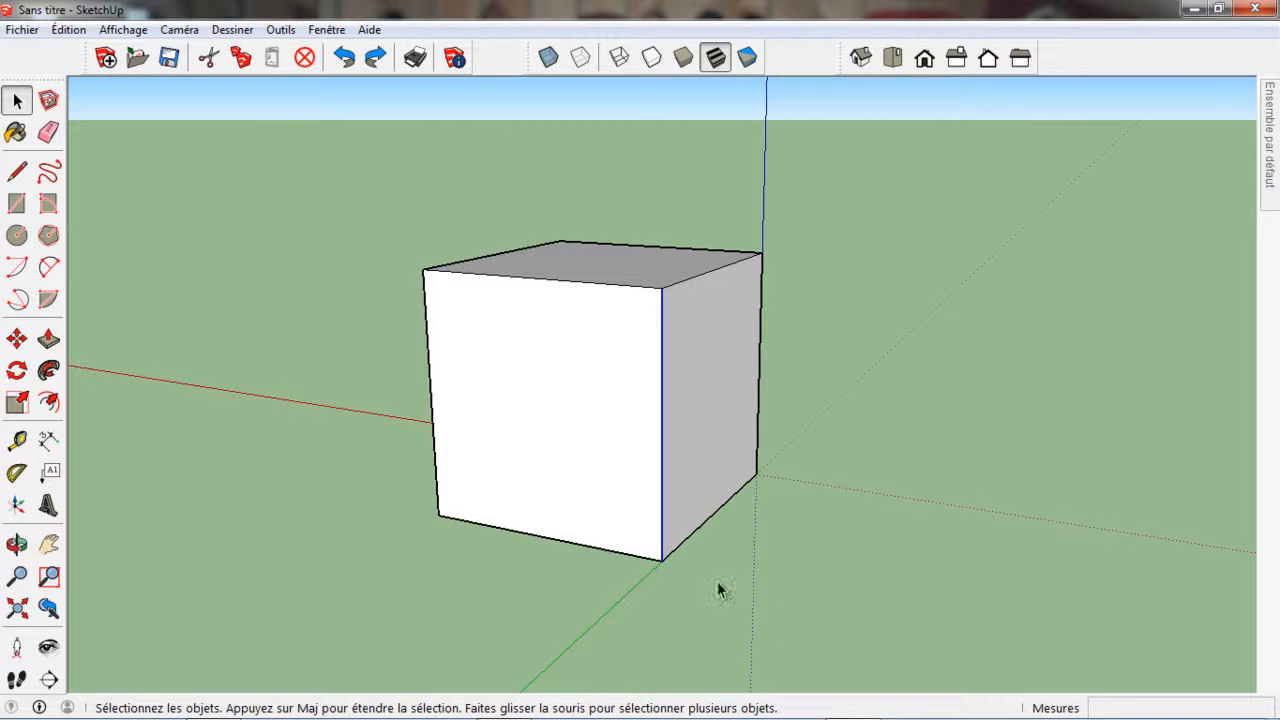
{"action": "left_click", "coordinate": [683, 562]}
{"action": "middle_click_drag", "start_coordinate": [628, 477], "coordinate": [618, 433]}
{"action": "left_click", "coordinate": [611, 283]}
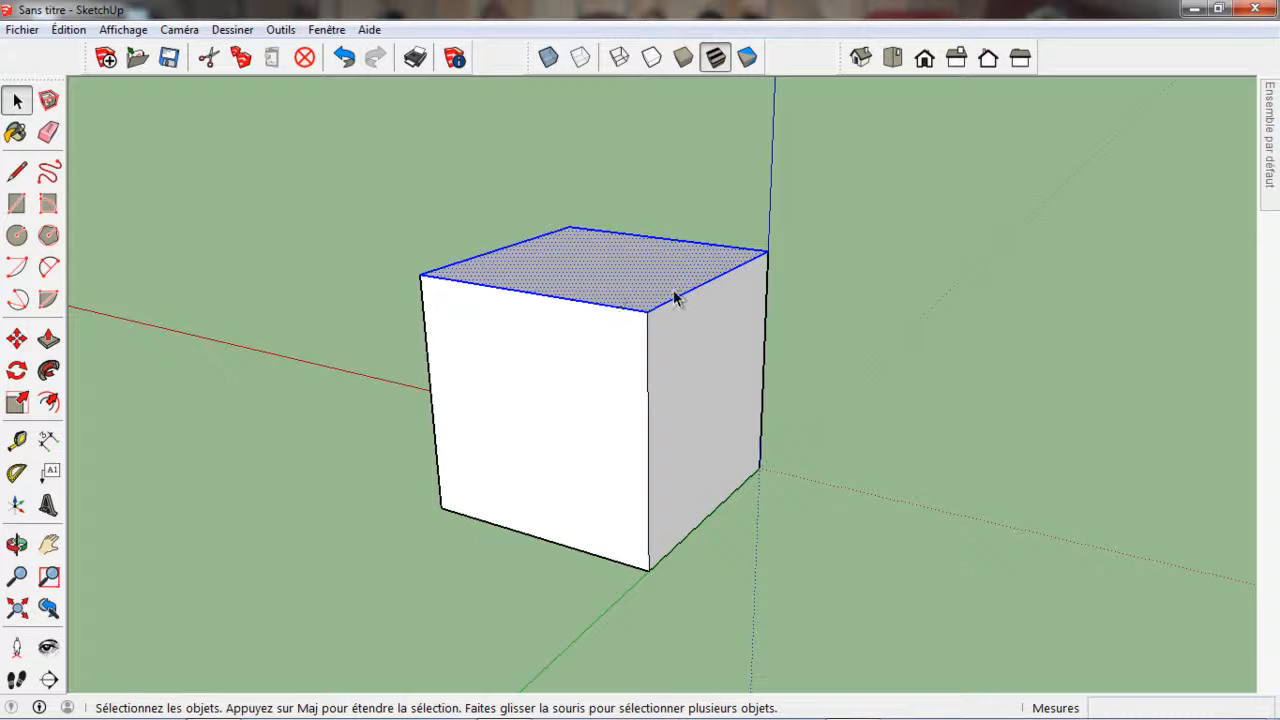
Copy the selected top face and its edges 0.50 m down to the midpoint of the cube's vertical edge.
{"action": "left_click", "coordinate": [16, 339]}
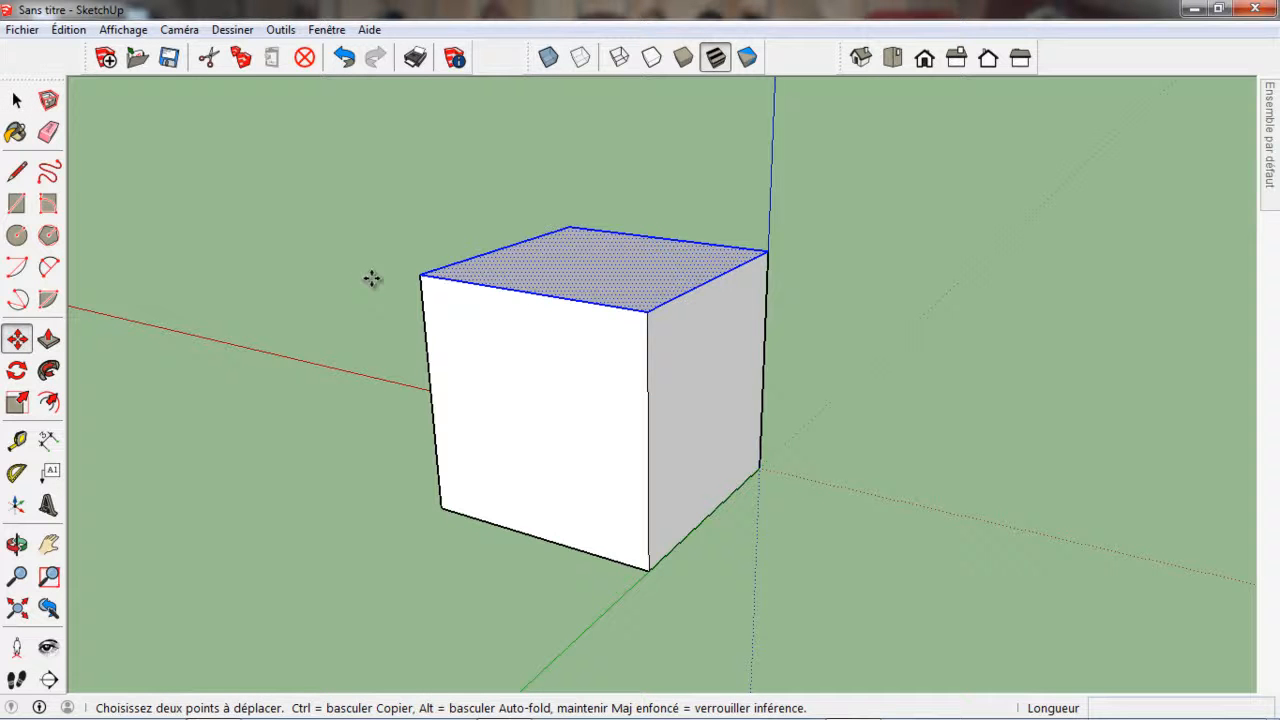
{"action": "key", "text": "ctrl"}
{"action": "left_click", "coordinate": [647, 313]}
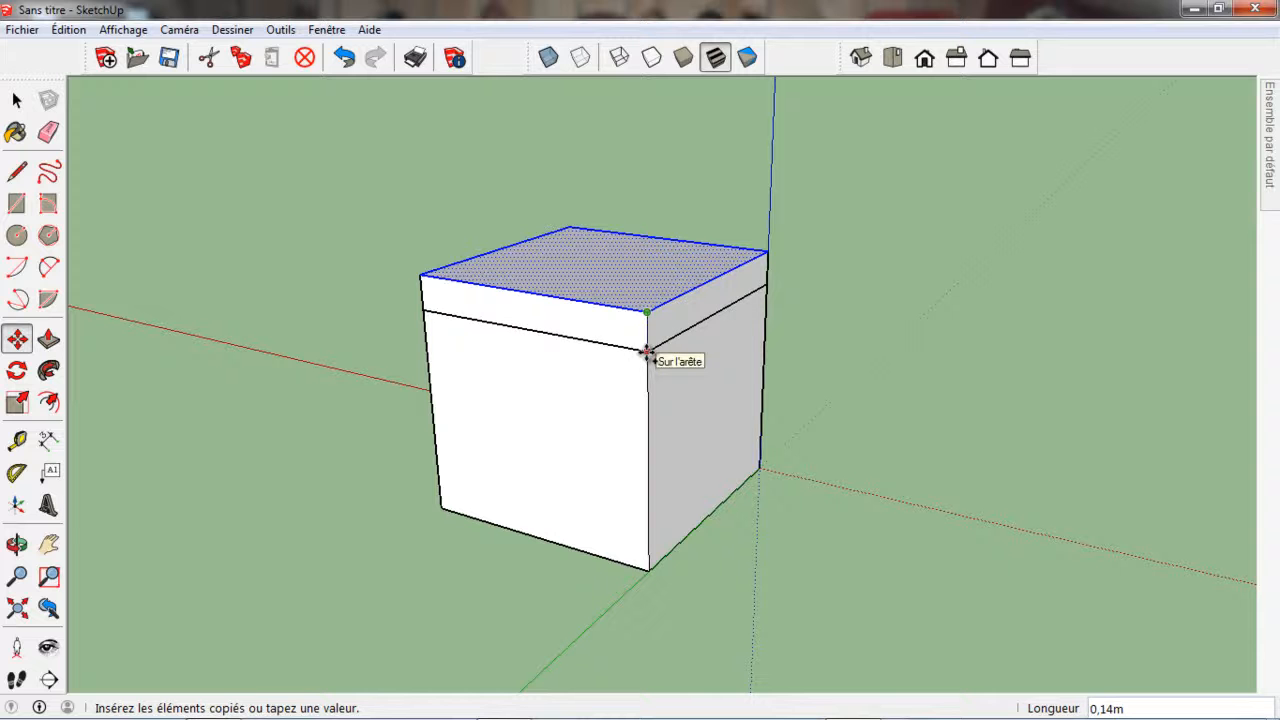
{"action": "left_click", "coordinate": [645, 448]}
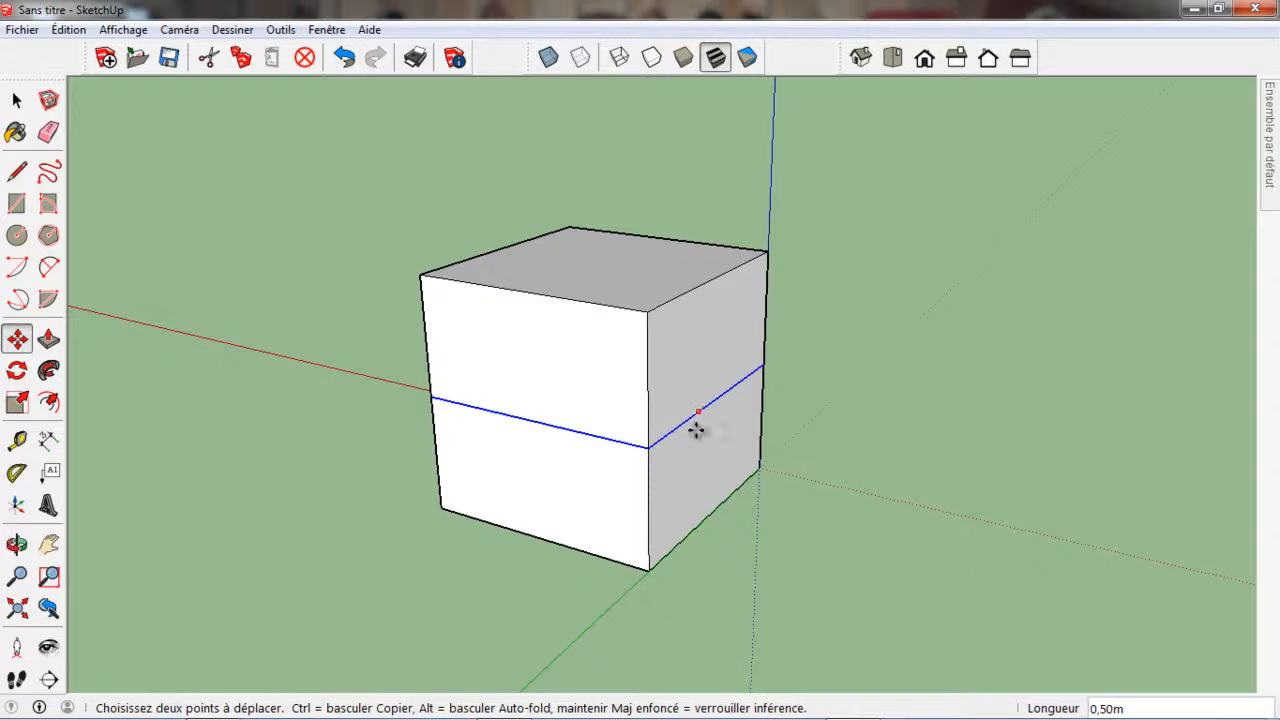
Copy the middle outline 0.25 m down to the lower half's midpoint, and copy that outline 0.50 m up to the upper half's midpoint.
{"action": "key", "text": "ctrl"}
{"action": "left_click", "coordinate": [648, 449]}
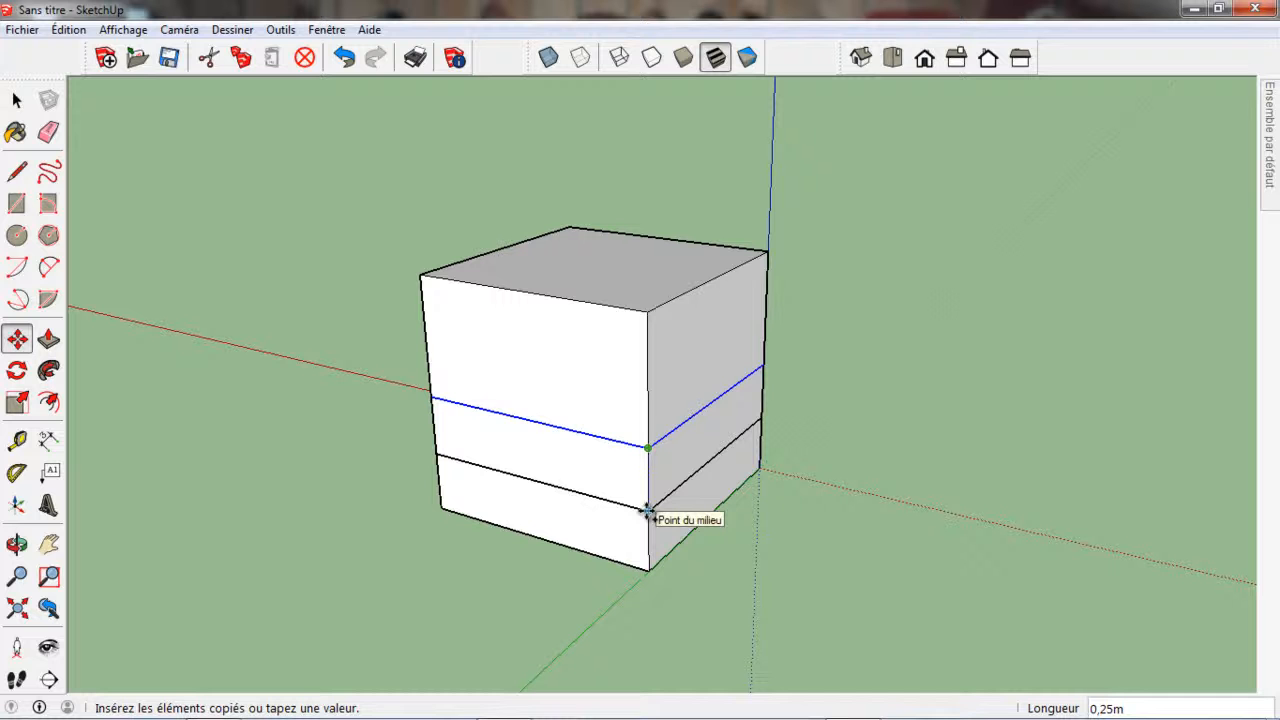
{"action": "left_click", "coordinate": [648, 512]}
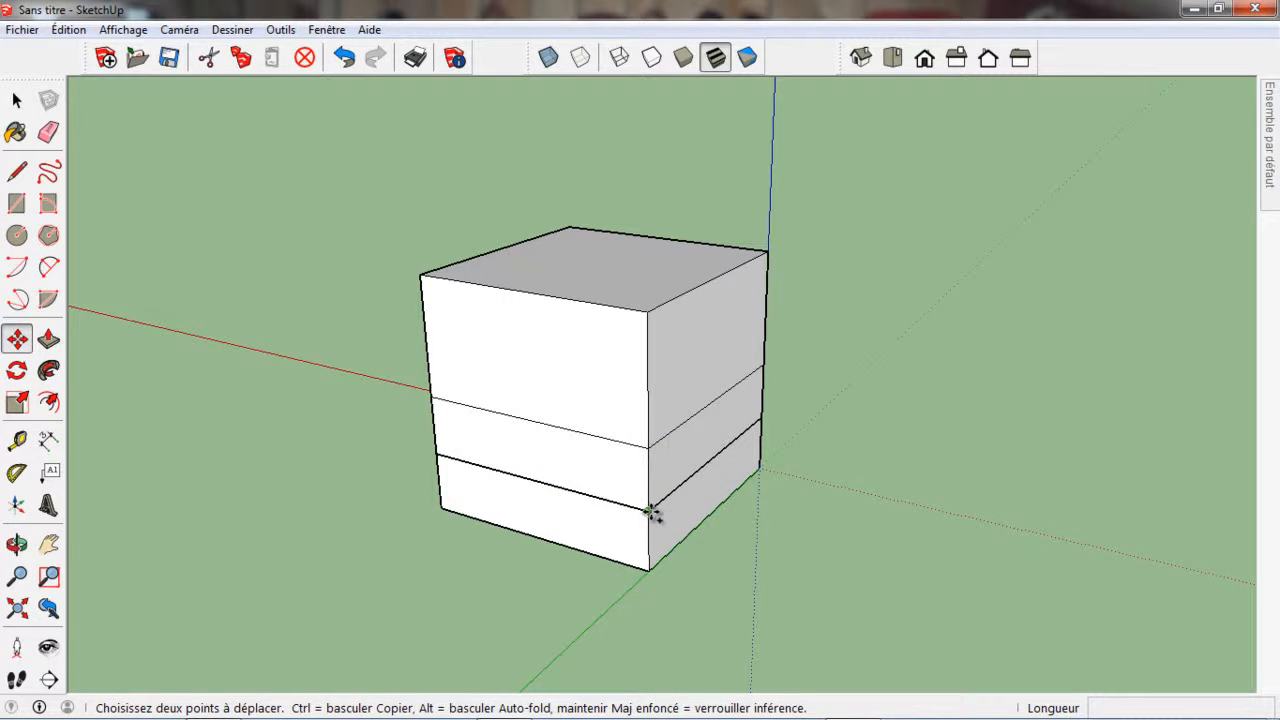
{"action": "key", "text": "ctrl"}
{"action": "left_click", "coordinate": [648, 512]}
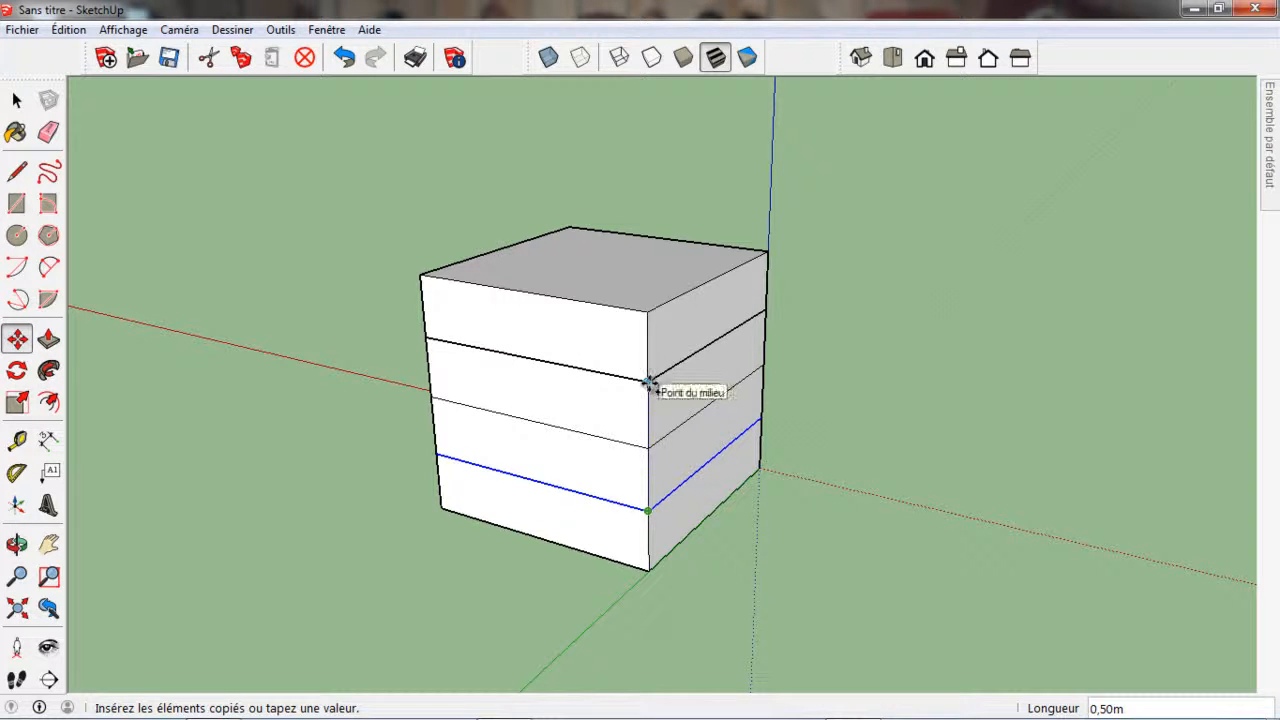
{"action": "left_click", "coordinate": [650, 385]}
Examine the copied faces inside the cube from several angles in X-ray display.
{"action": "key", "text": "o"}
{"action": "left_click_drag", "start_coordinate": [363, 437], "coordinate": [451, 309]}
{"action": "key", "text": "m"}
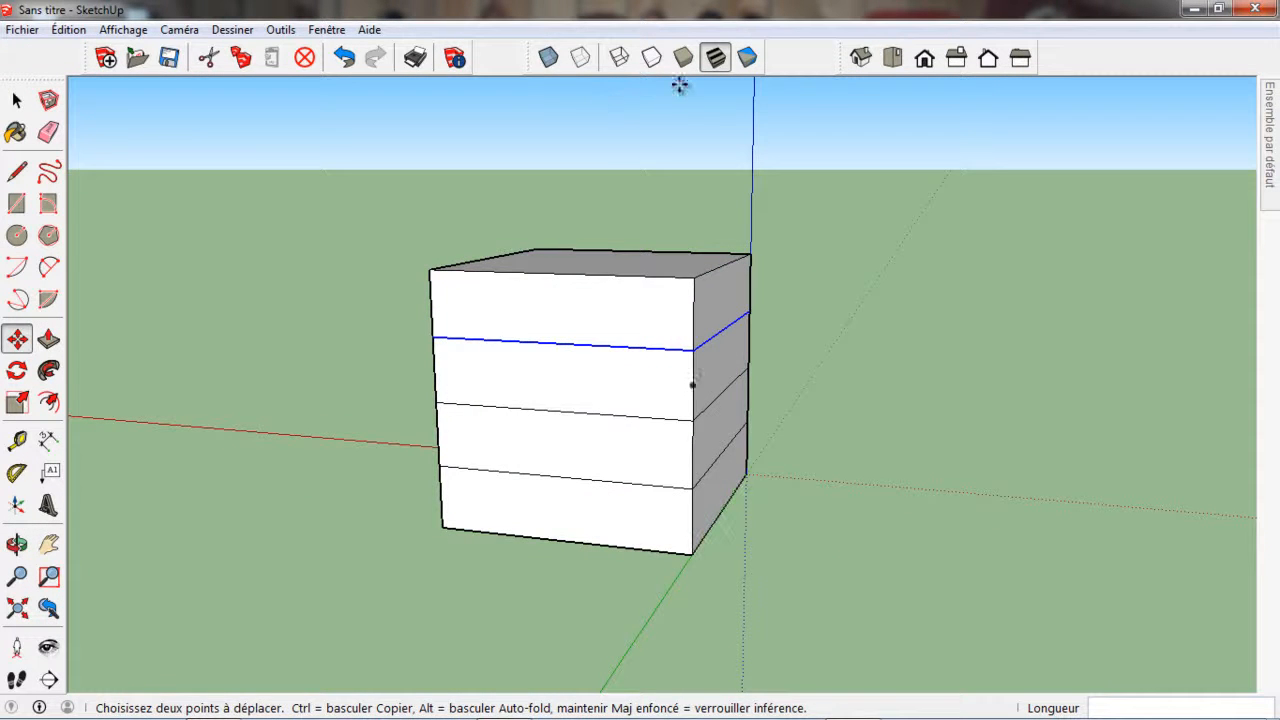
{"action": "left_click", "coordinate": [549, 58]}
{"action": "key", "text": "m"}
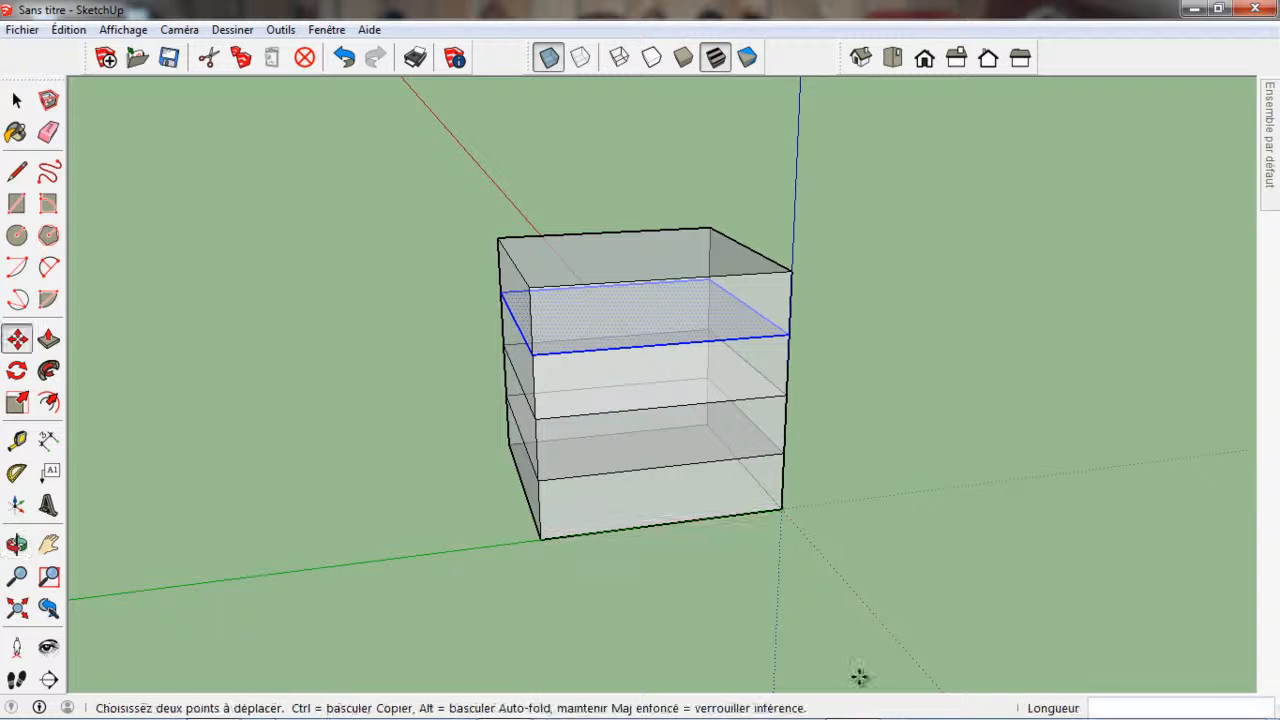
{"action": "middle_click_drag", "start_coordinate": [757, 581], "coordinate": [865, 538]}
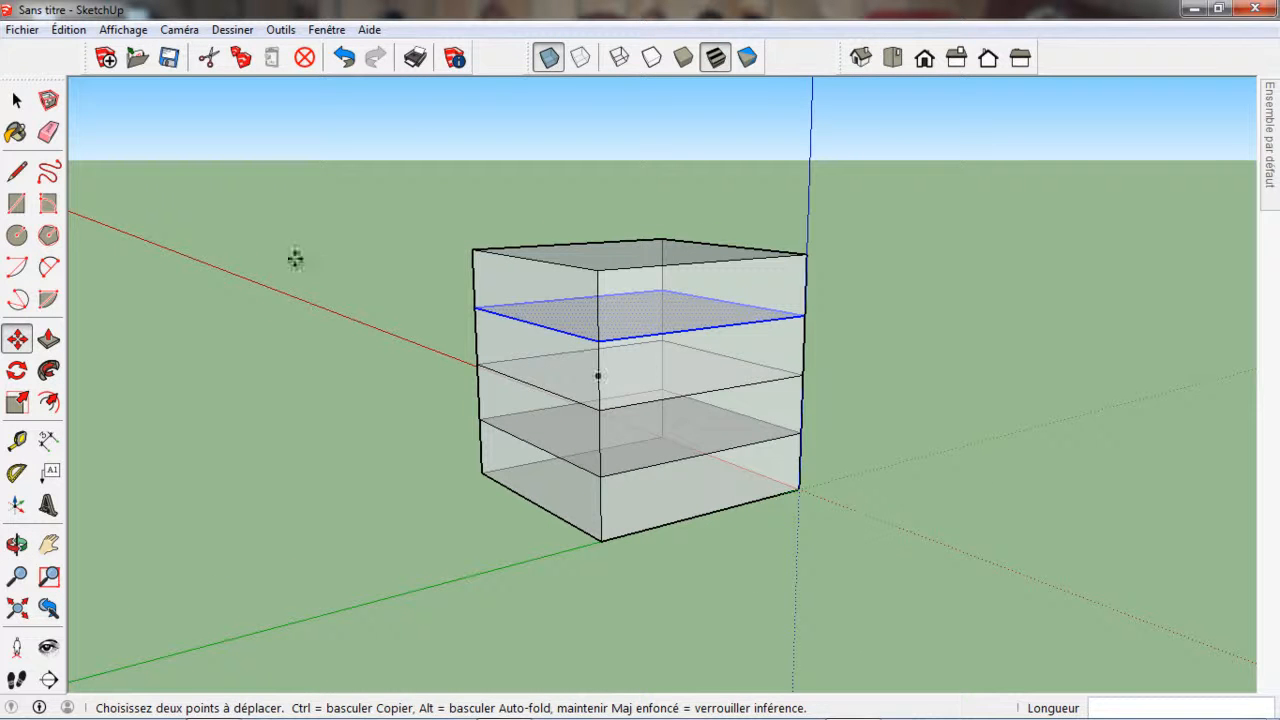
Undo all copies of the top face inside the cube and restore the opaque face display.
{"action": "left_click", "coordinate": [345, 57]}
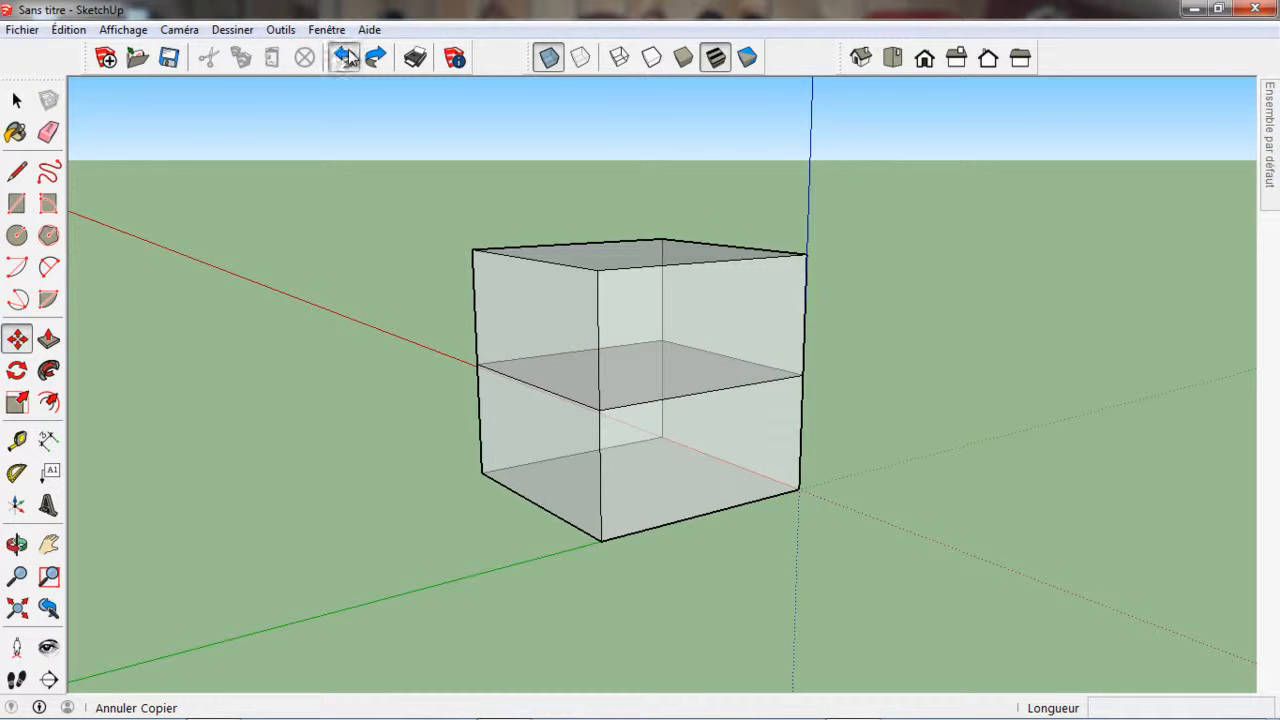
{"action": "left_click", "coordinate": [345, 57]}
{"action": "left_click", "coordinate": [548, 57]}
{"action": "middle_click_drag", "start_coordinate": [602, 285], "coordinate": [670, 362]}
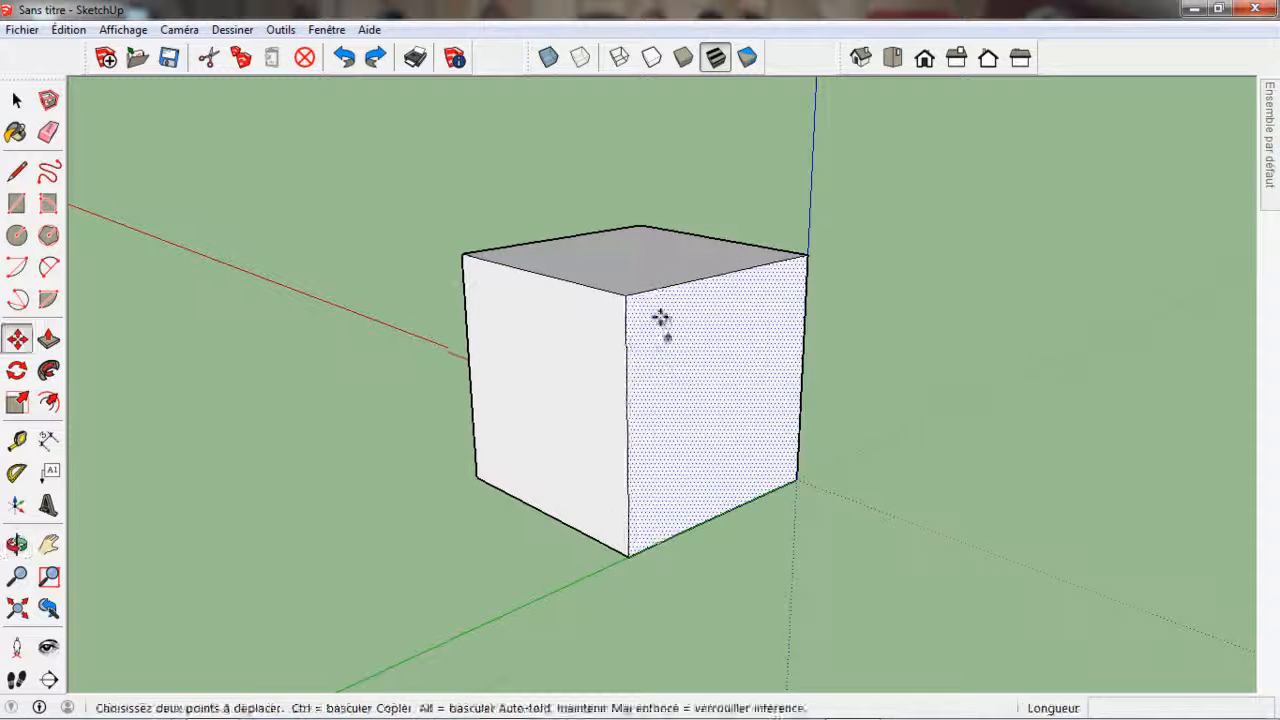
{"action": "scroll", "coordinate": [660, 345], "scroll_direction": "up", "scroll_amount": 2}
Push the cube's top face 0.50 m down to the vertical edge's midpoint with new-face creation.
{"action": "left_click", "coordinate": [54, 348]}
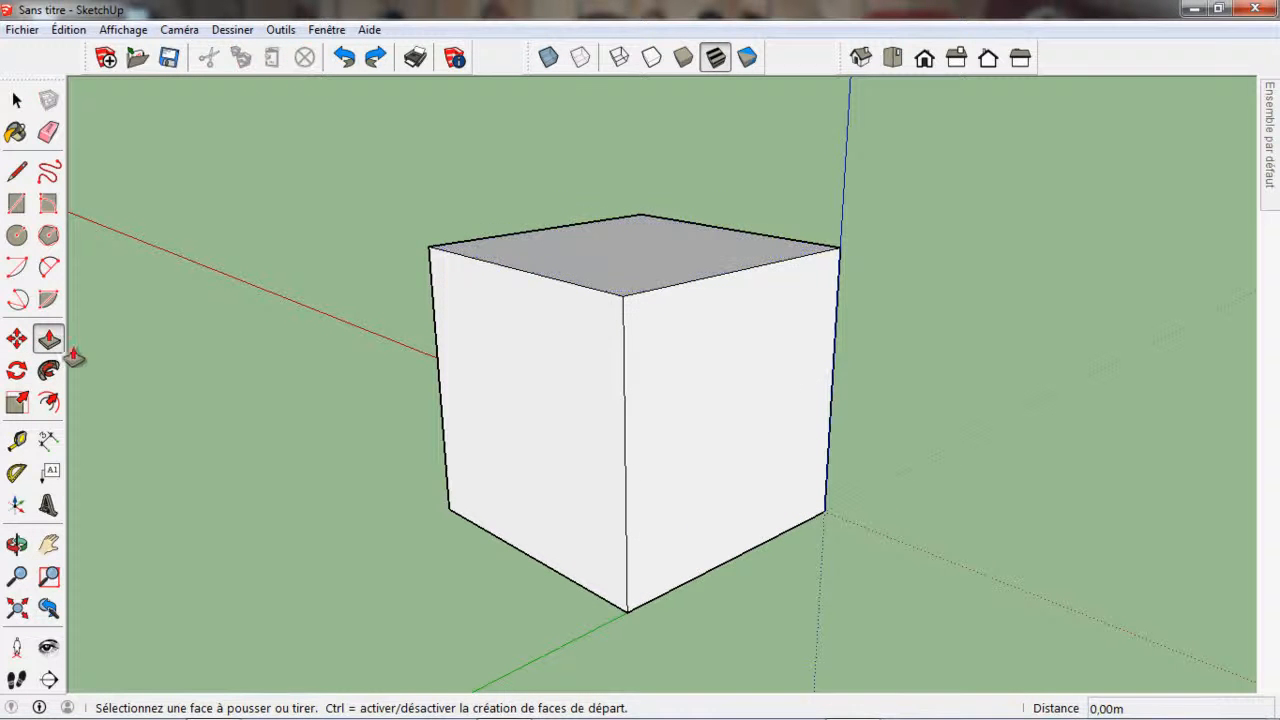
{"action": "left_click", "coordinate": [629, 288]}
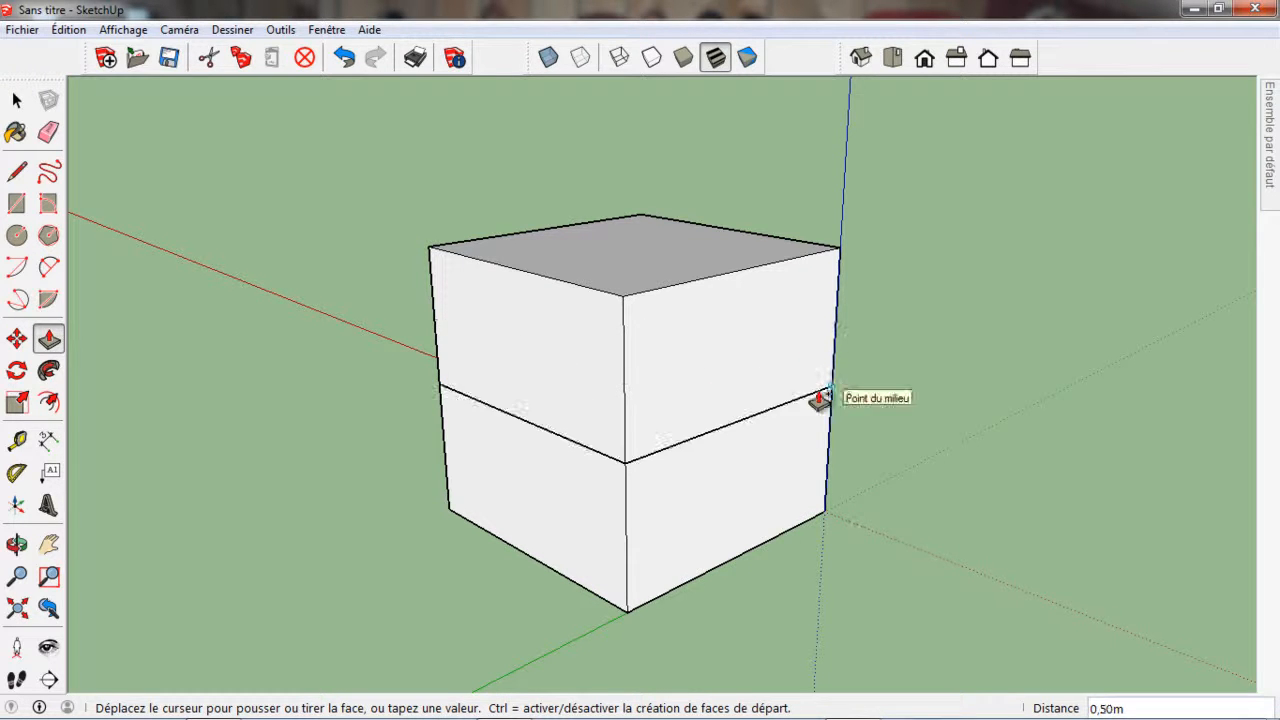
{"action": "left_click", "coordinate": [440, 400]}
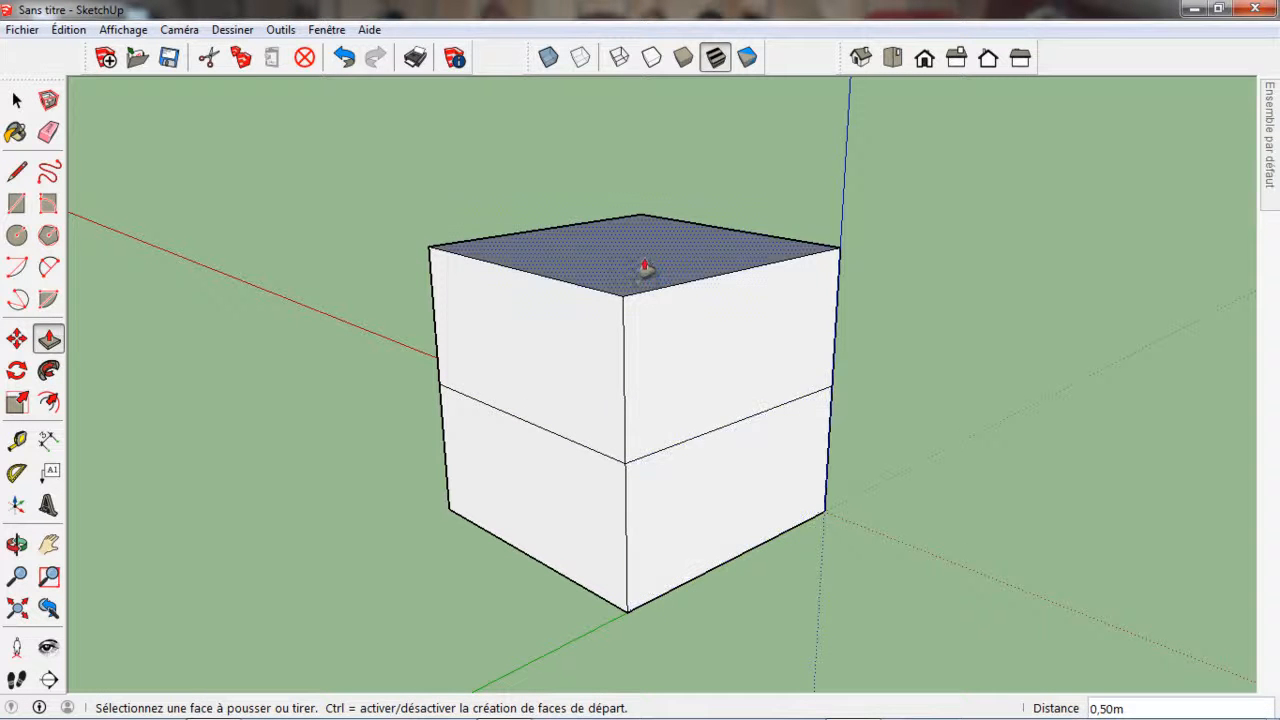
Push the top face down with new-face creation to the upper half's midpoint, and again 0.75 m to the lower half's midpoint.
{"action": "middle_click_drag", "start_coordinate": [634, 319], "coordinate": [603, 289]}
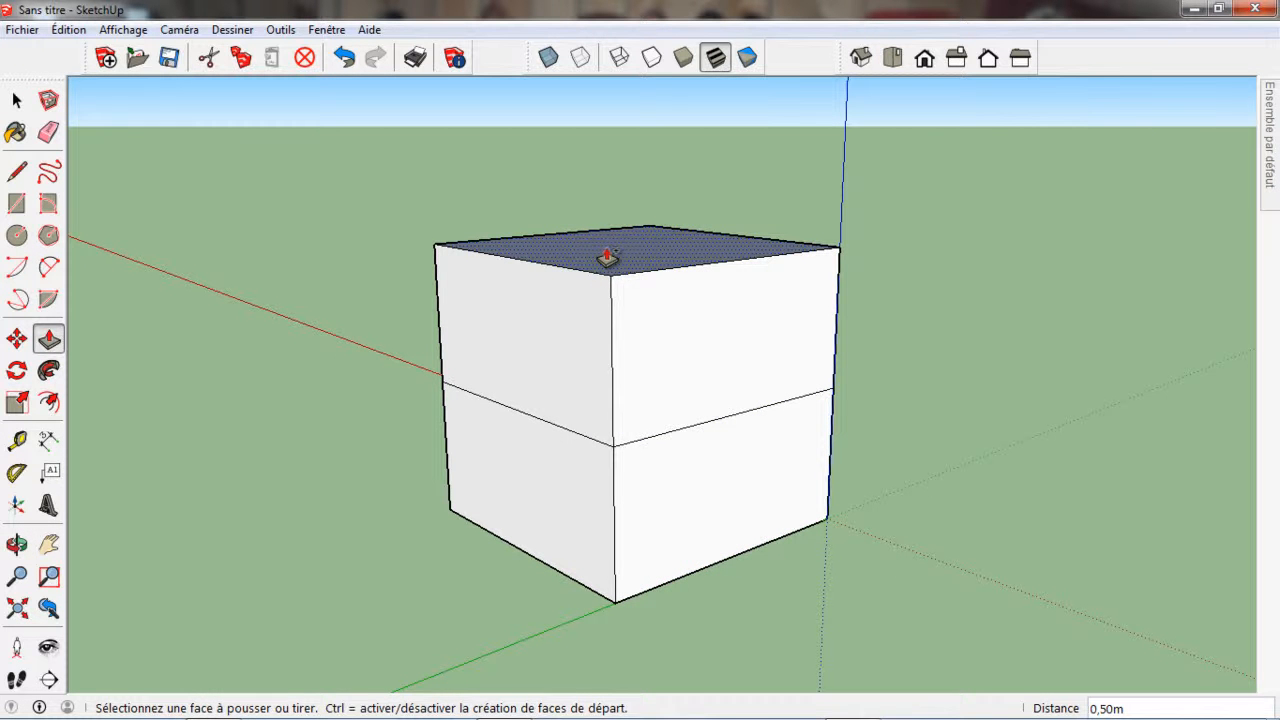
{"action": "left_click", "coordinate": [607, 256]}
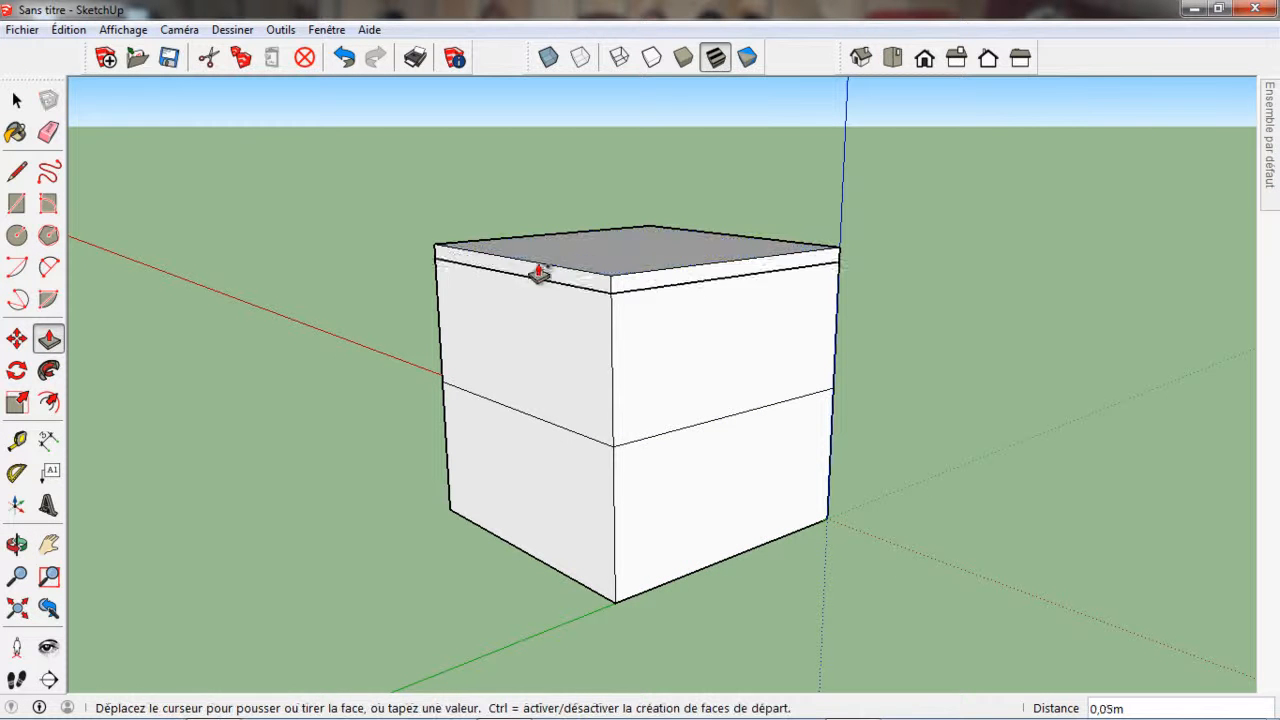
{"action": "left_click", "coordinate": [439, 322]}
{"action": "left_click", "coordinate": [595, 260]}
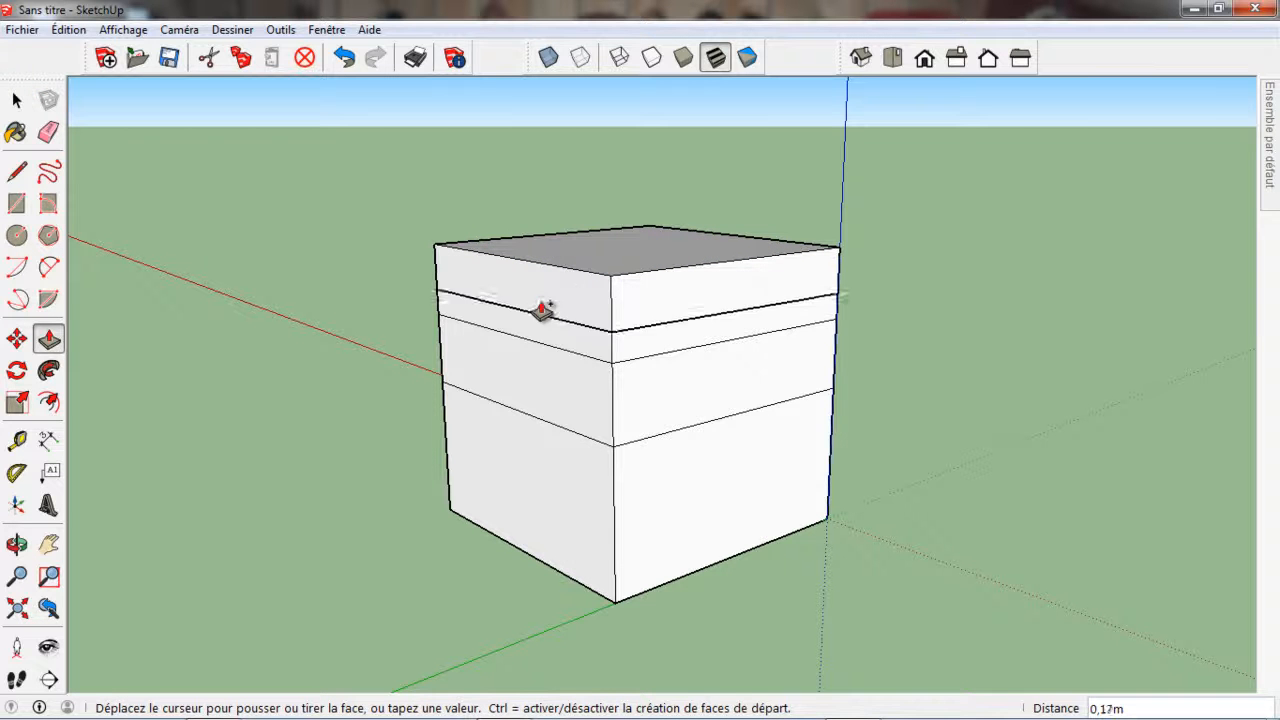
{"action": "left_click", "coordinate": [447, 453]}
{"action": "middle_click_drag", "start_coordinate": [889, 523], "coordinate": [258, 500]}
{"action": "middle_click_drag", "start_coordinate": [400, 400], "coordinate": [743, 357]}
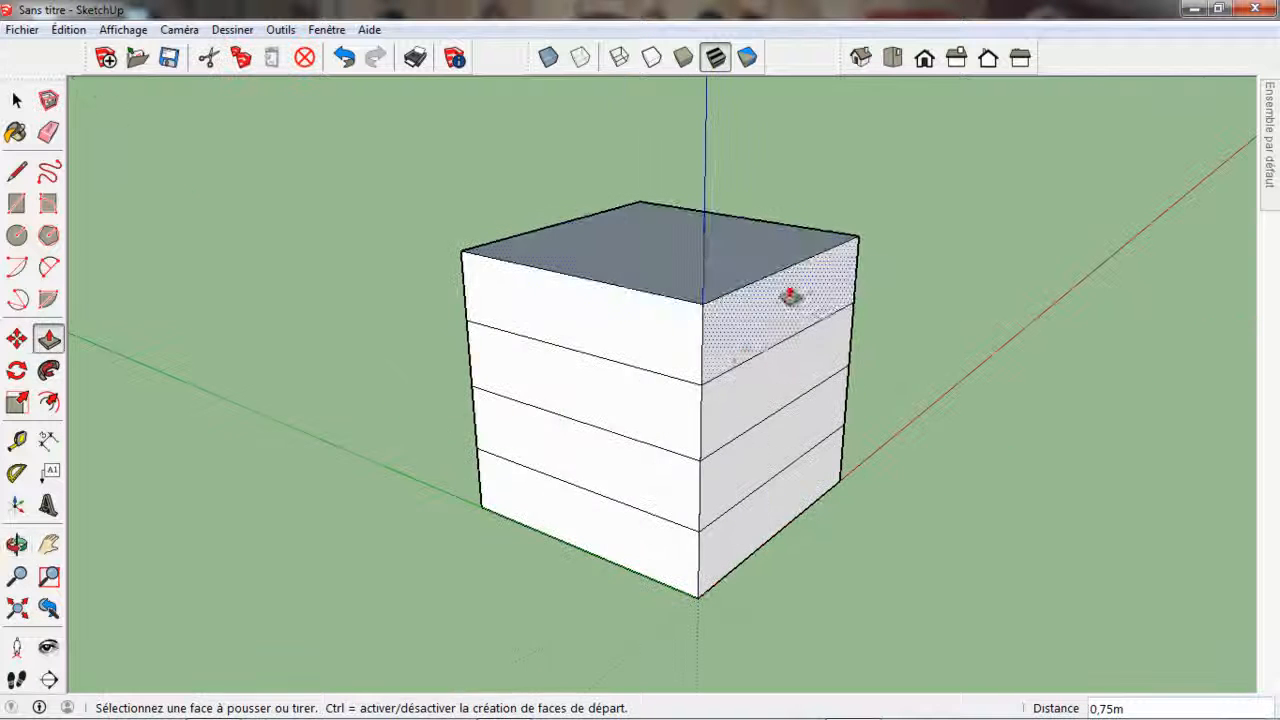
Undo the three pushes of the top face to return to the plain cube.
{"action": "left_click", "coordinate": [16, 100]}
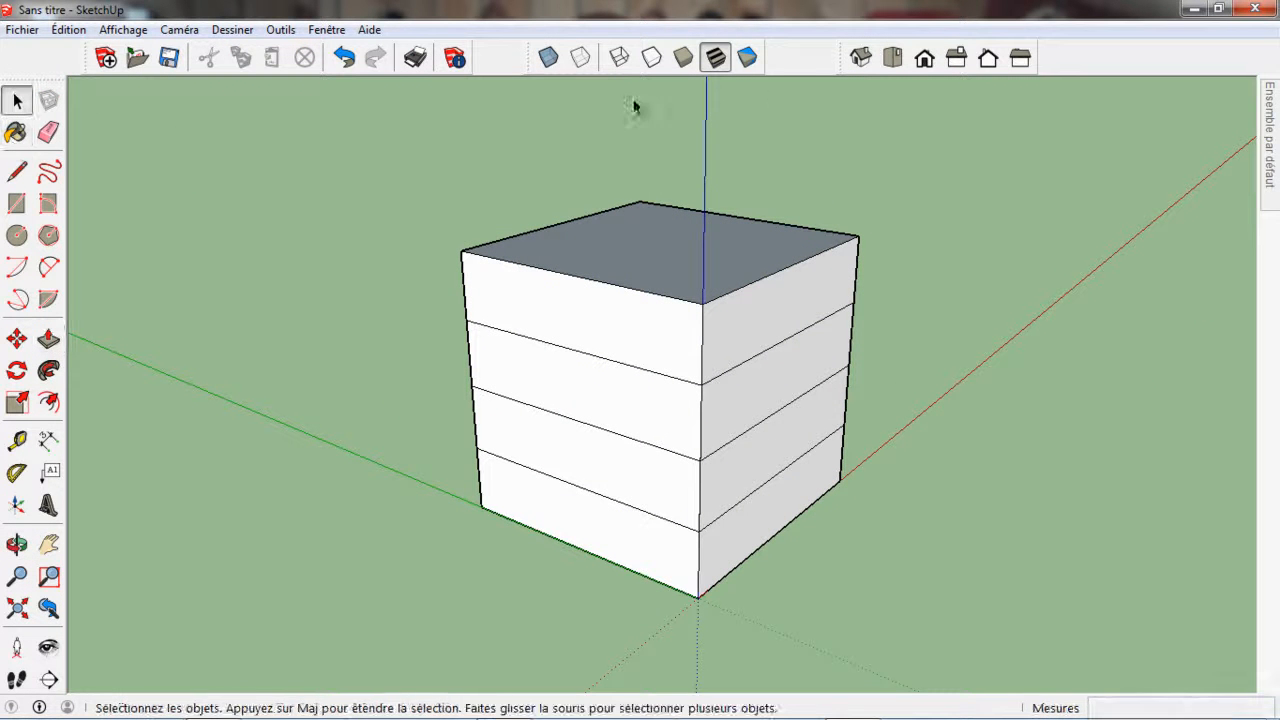
{"action": "left_click", "coordinate": [343, 58]}
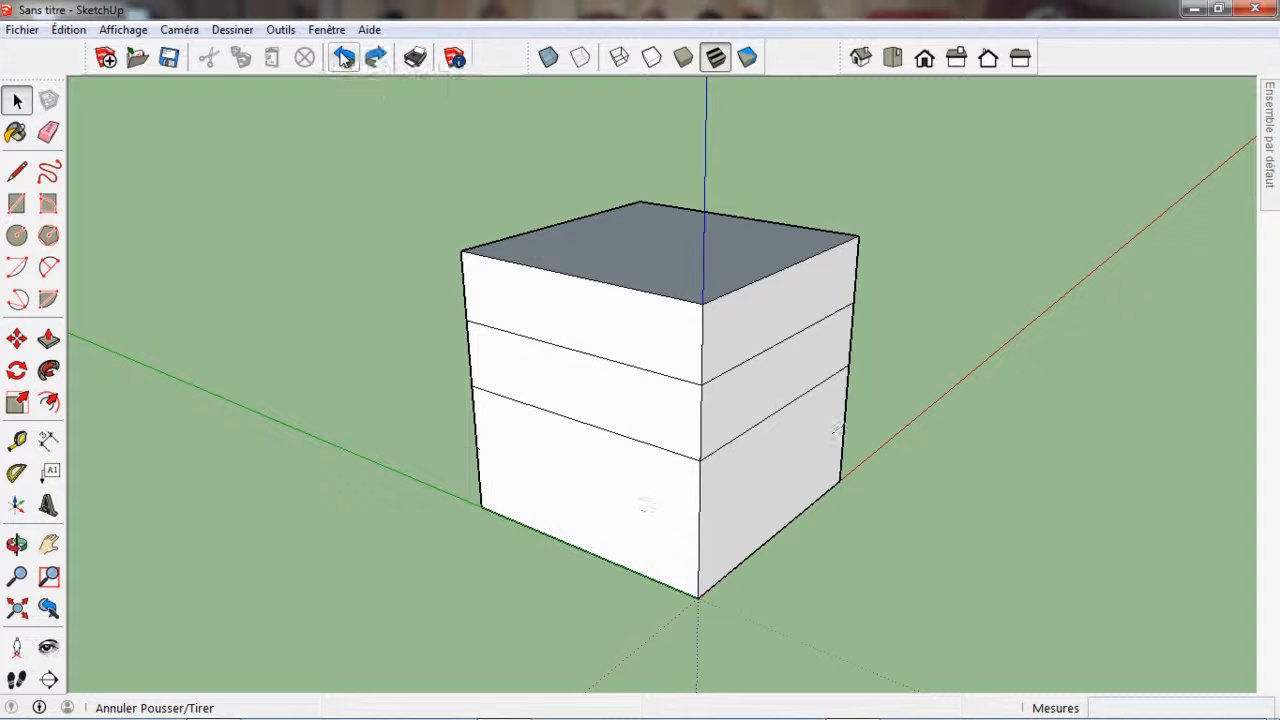
{"action": "left_click", "coordinate": [343, 58]}
{"action": "left_click", "coordinate": [343, 58]}
{"action": "middle_click_drag", "start_coordinate": [663, 374], "coordinate": [714, 463]}
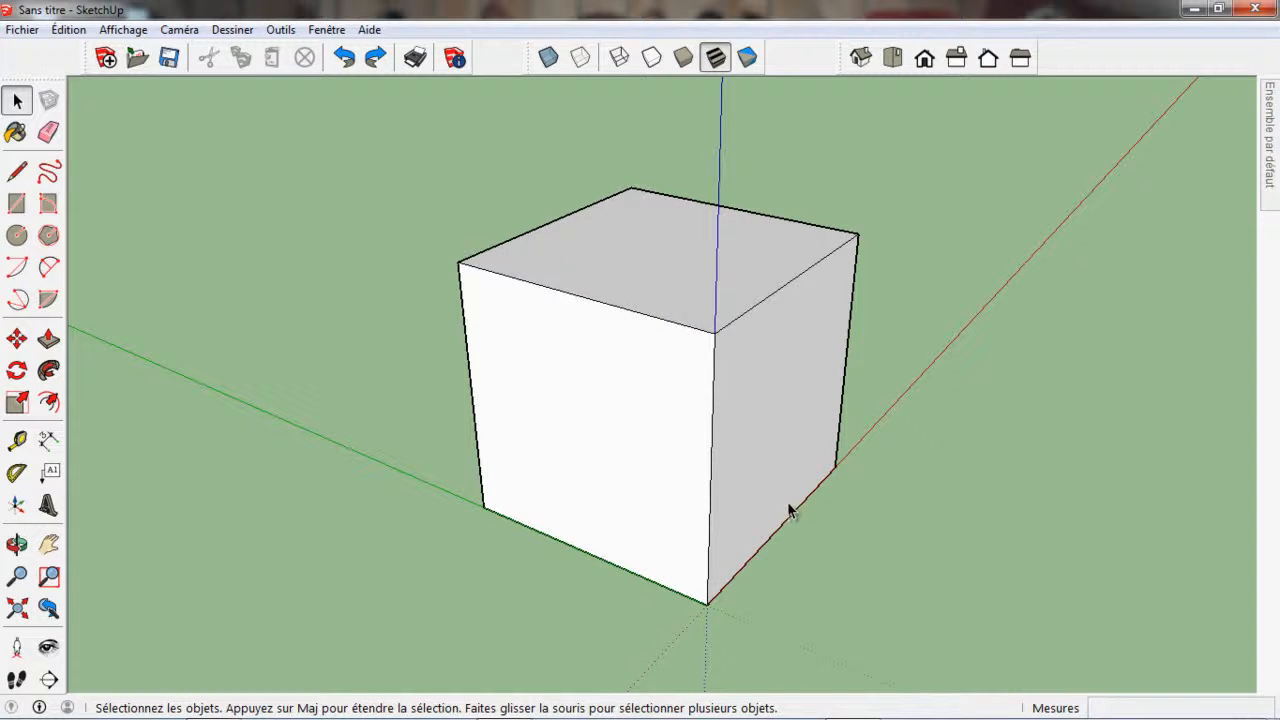
{"action": "scroll", "coordinate": [735, 470], "scroll_direction": "up", "scroll_amount": 2}
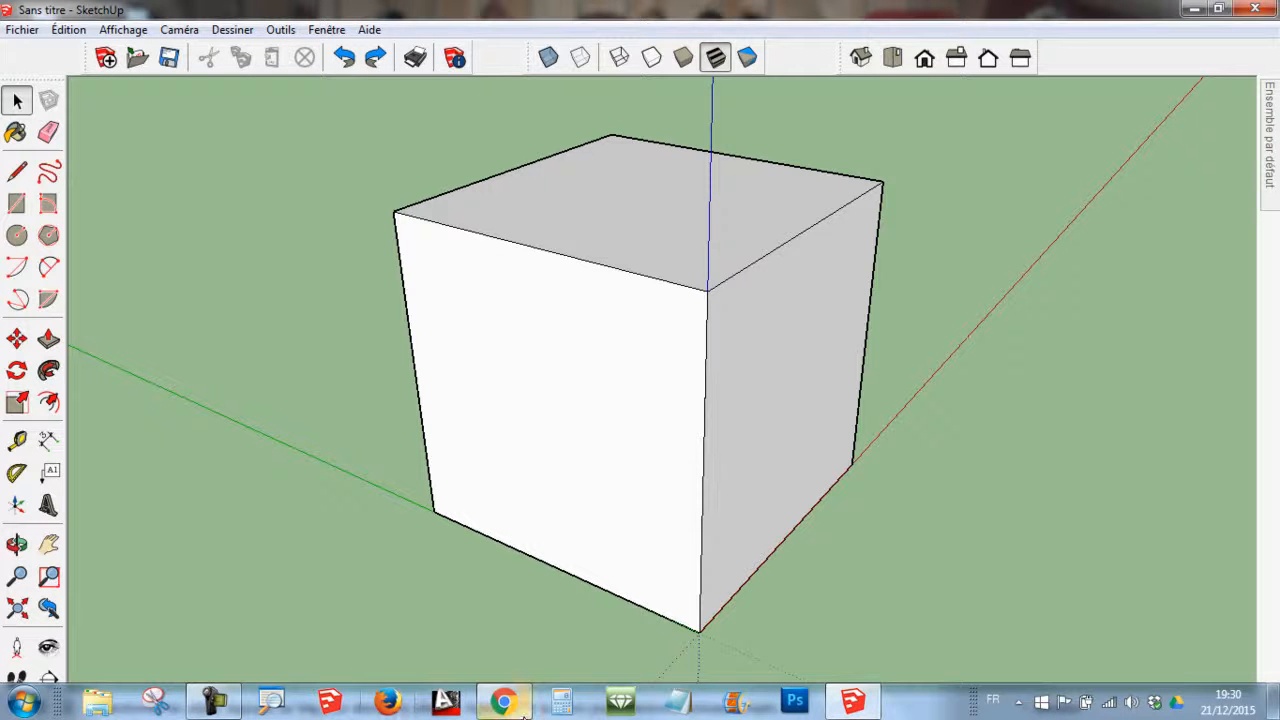
Switch to Chrome, look through the trainer's course page on tuto.com, and show the trainer's YouTube channel.
{"action": "left_click", "coordinate": [521, 706]}
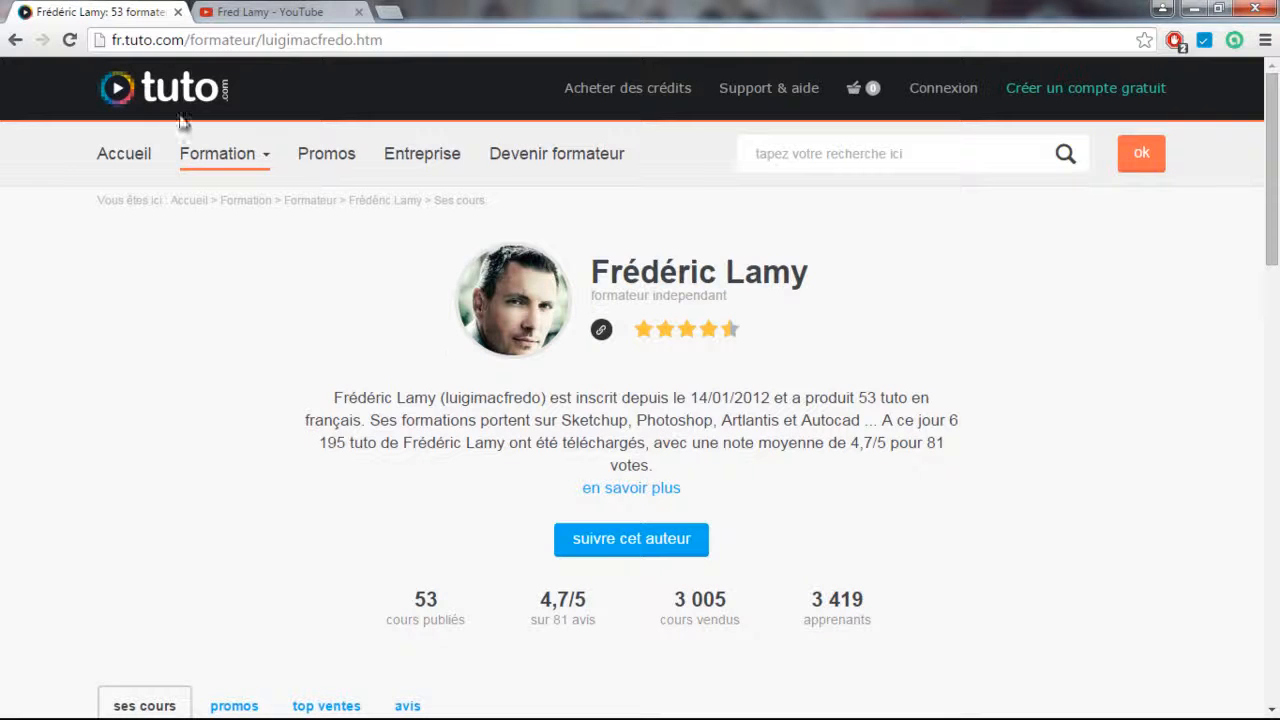
{"action": "scroll", "coordinate": [357, 377], "scroll_direction": "down", "scroll_amount": 5}
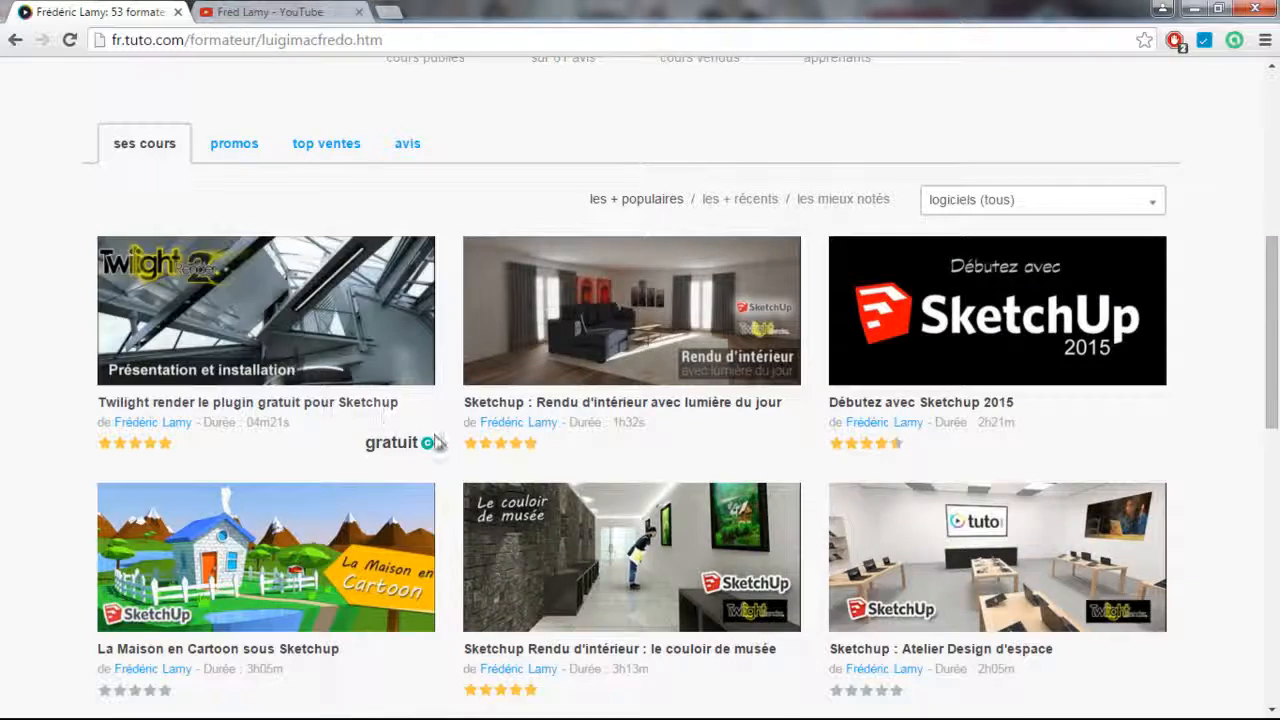
{"action": "scroll", "coordinate": [603, 468], "scroll_direction": "up", "scroll_amount": 5}
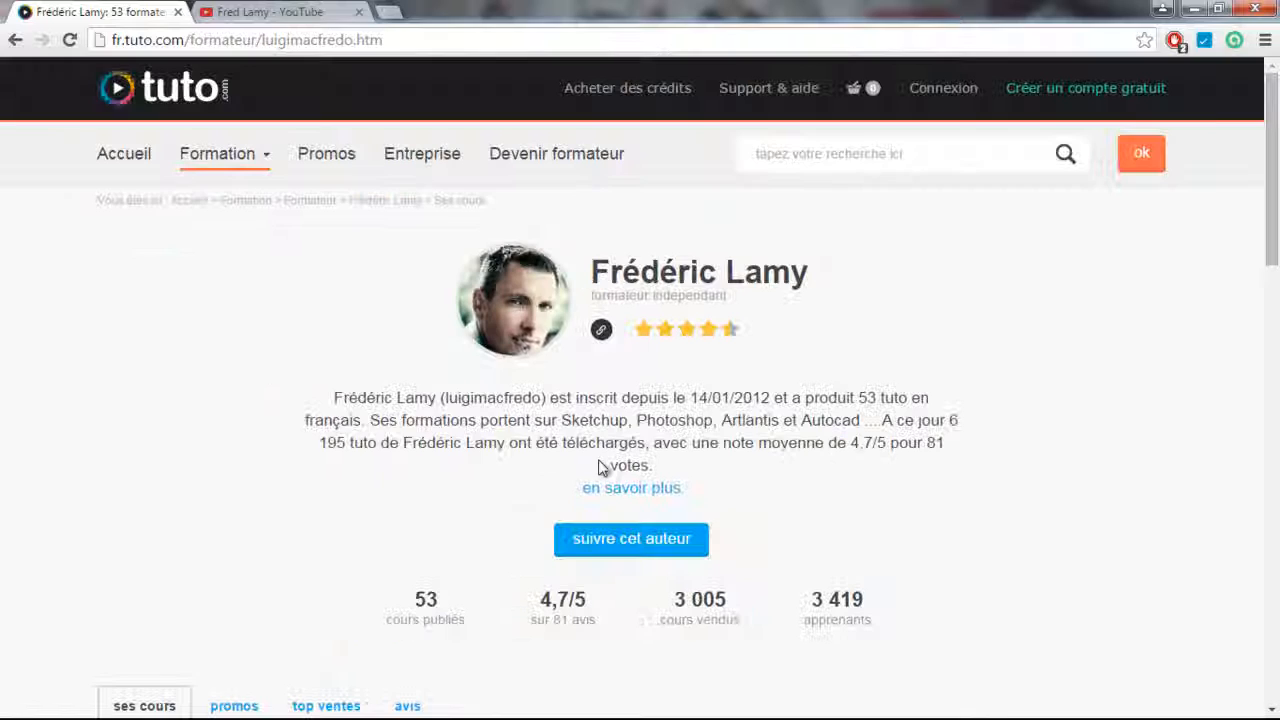
{"action": "left_click", "coordinate": [268, 14]}
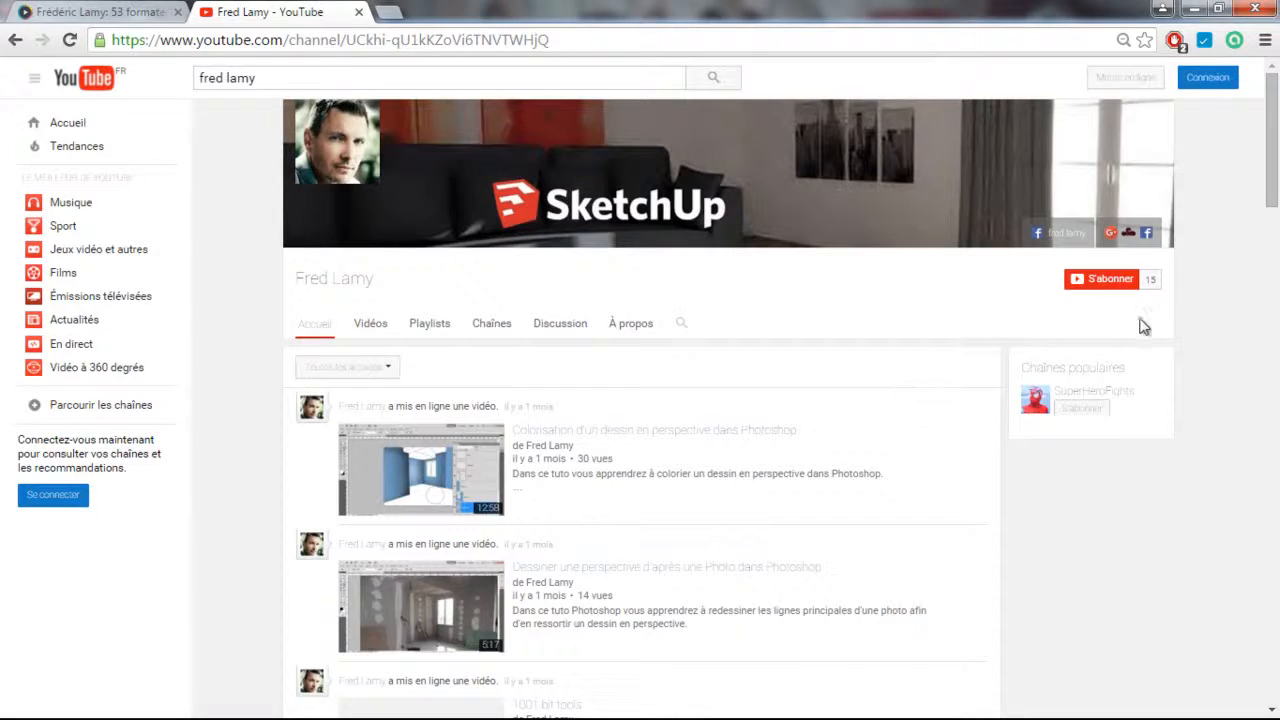